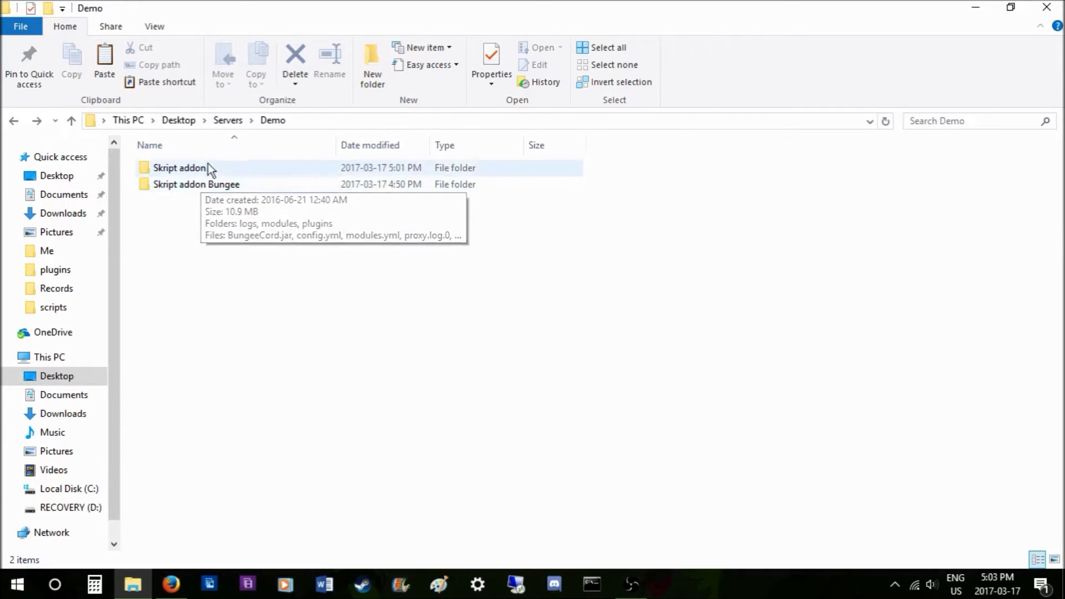
Browse into Skript addon Bungee's plugins folder, select SkellettProxy.jar, and enter the SkellettProxy folder
{"action": "double_click", "coordinate": [222, 187]}
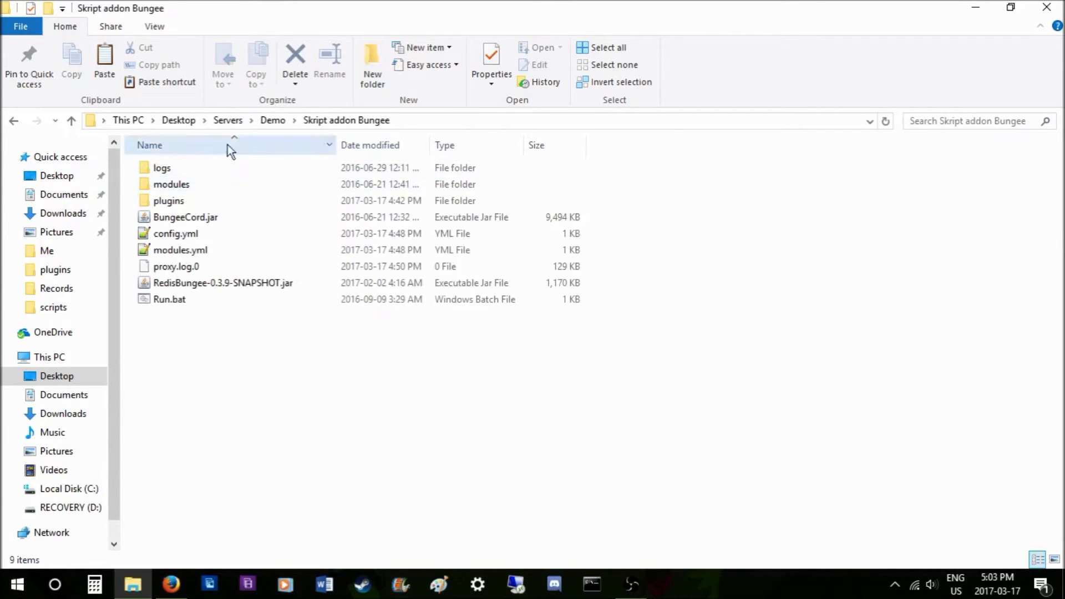
{"action": "double_click", "coordinate": [188, 202]}
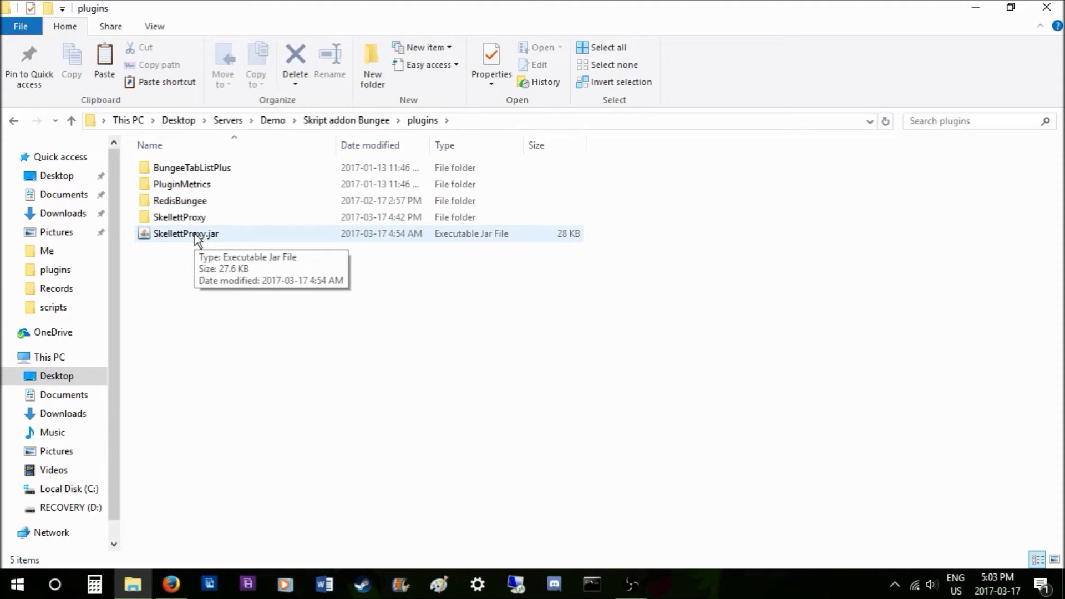
{"action": "left_click", "coordinate": [195, 235]}
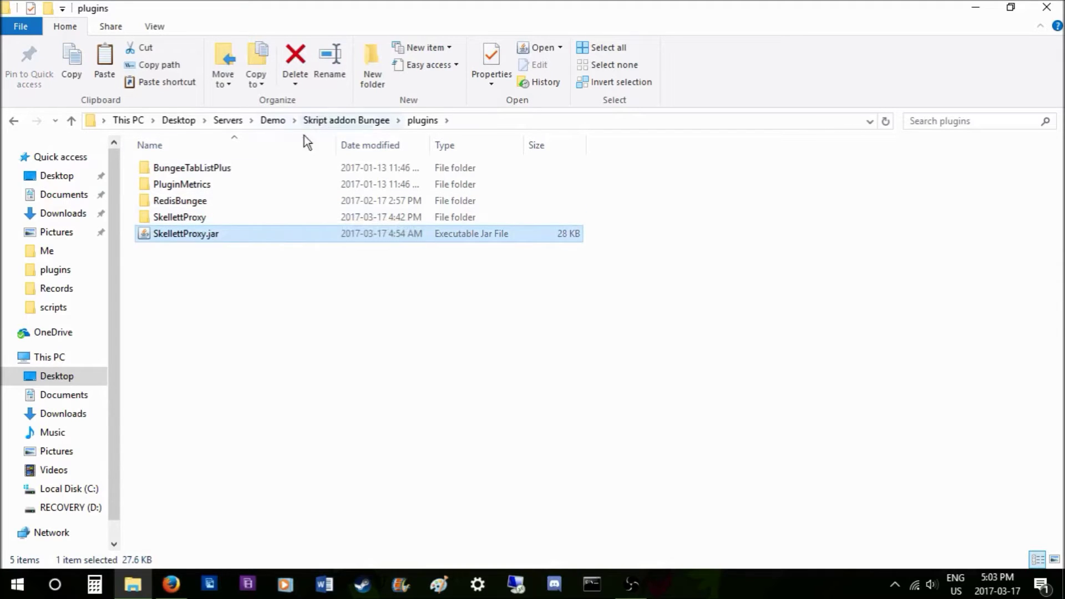
{"action": "double_click", "coordinate": [188, 218]}
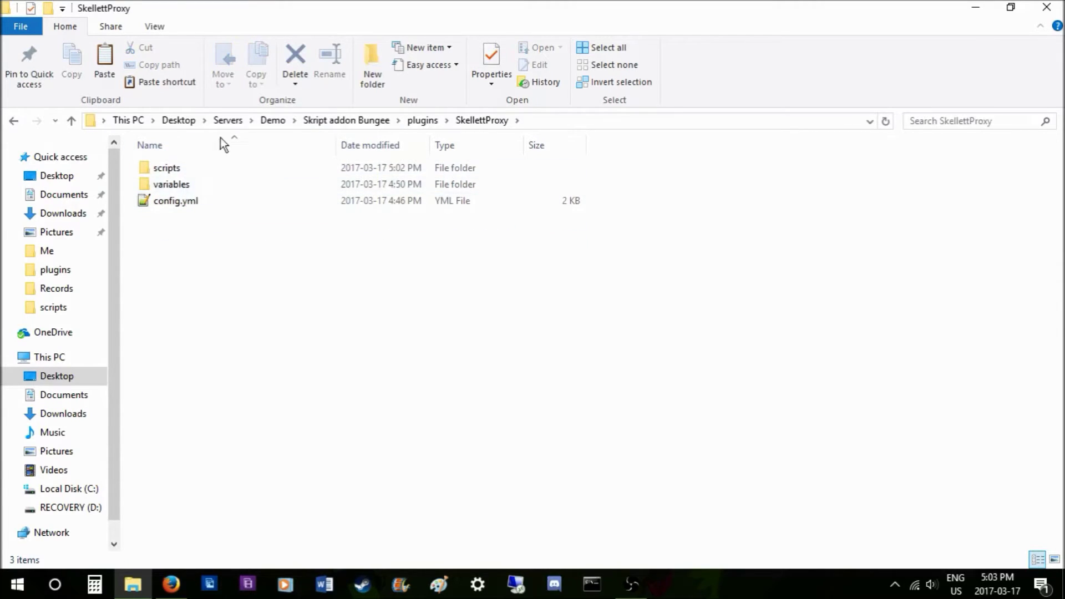
Peek into the scripts and variables folders, returning to SkellettProxy after each
{"action": "double_click", "coordinate": [177, 169]}
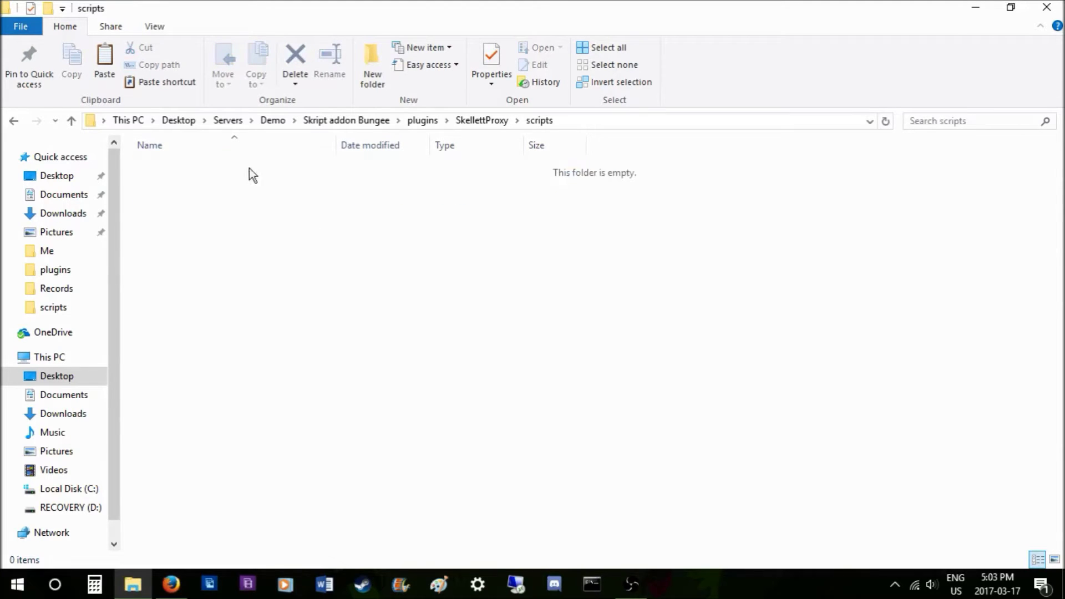
{"action": "left_click", "coordinate": [15, 124]}
{"action": "double_click", "coordinate": [178, 185]}
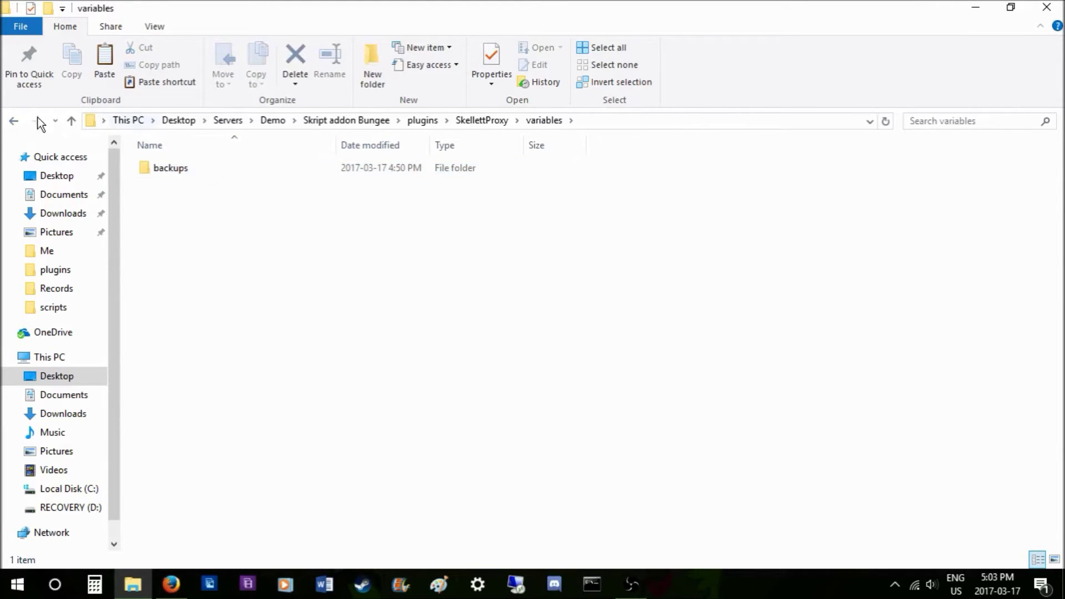
{"action": "left_click", "coordinate": [14, 121]}
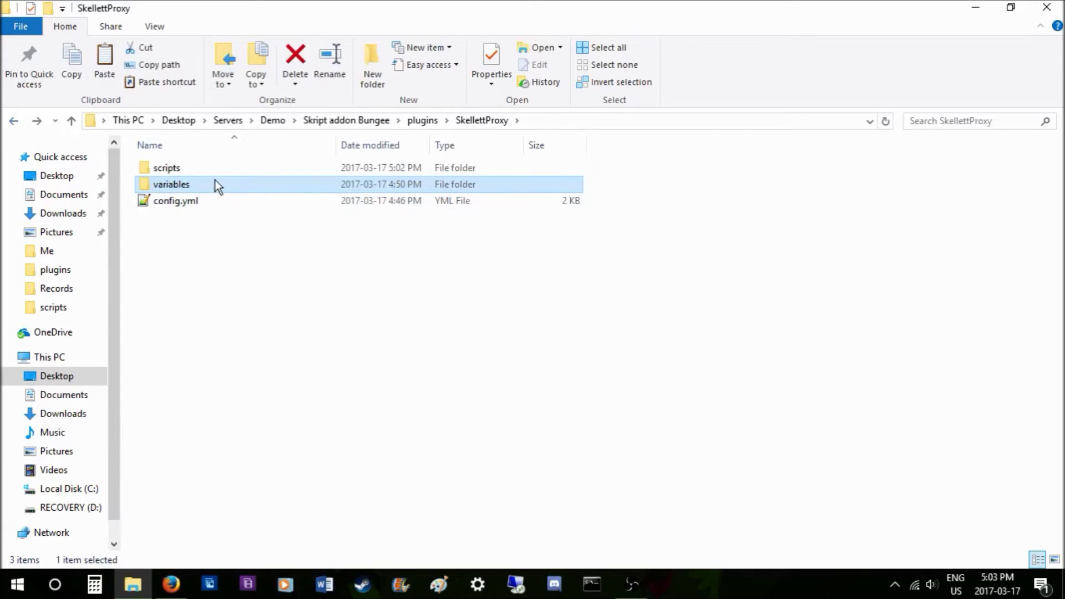
{"action": "mouse_move", "coordinate": [215, 180]}
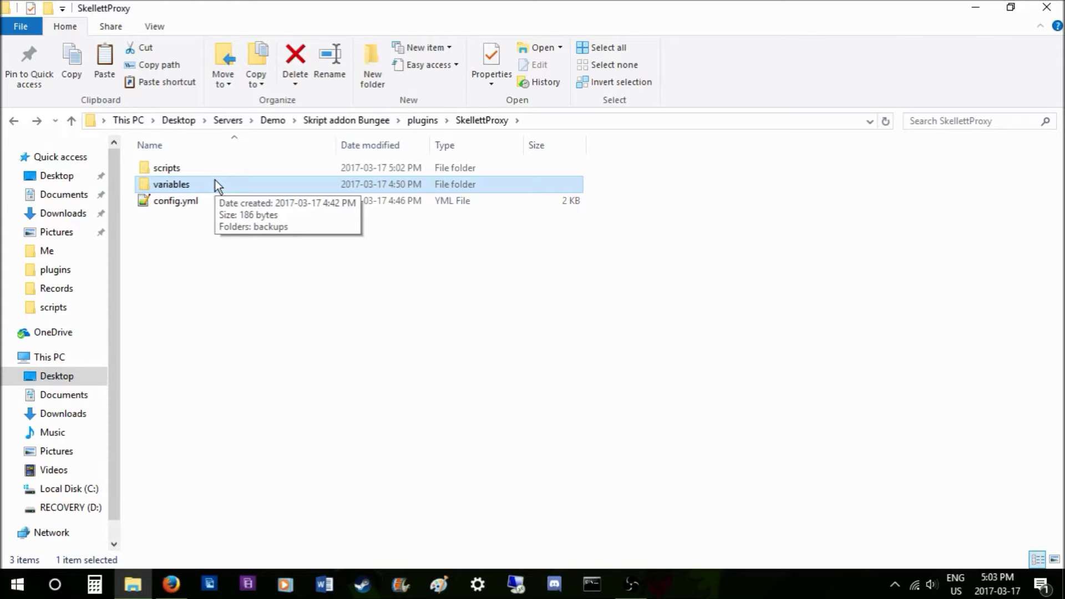
Open SkellettProxy's config.yml in Notepad++ and check the debug value true
{"action": "double_click", "coordinate": [185, 202]}
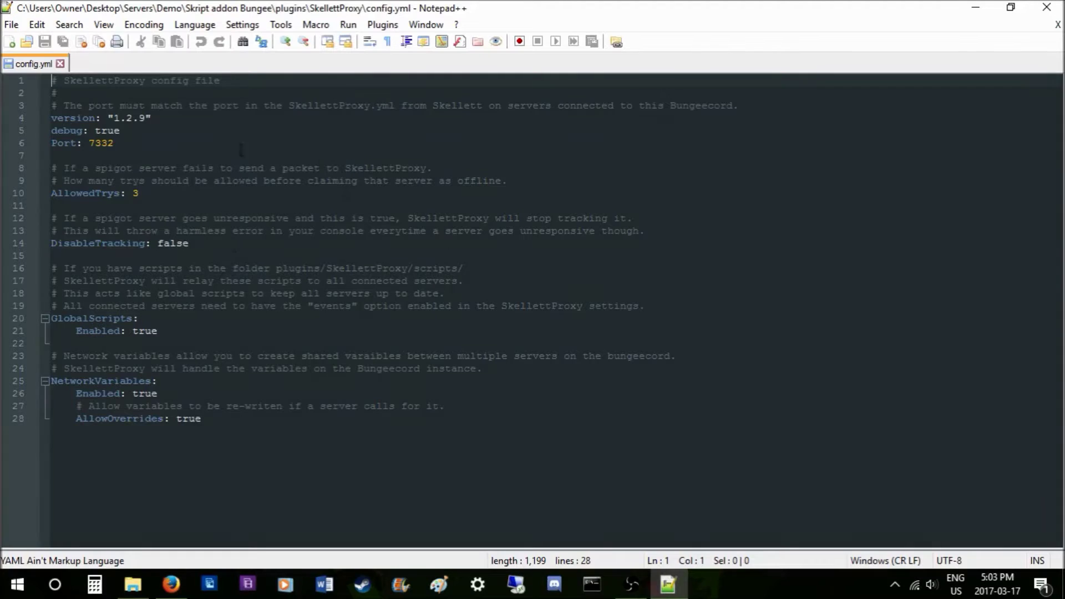
{"action": "left_click", "coordinate": [184, 119]}
{"action": "left_click_drag", "start_coordinate": [229, 432], "coordinate": [167, 78]}
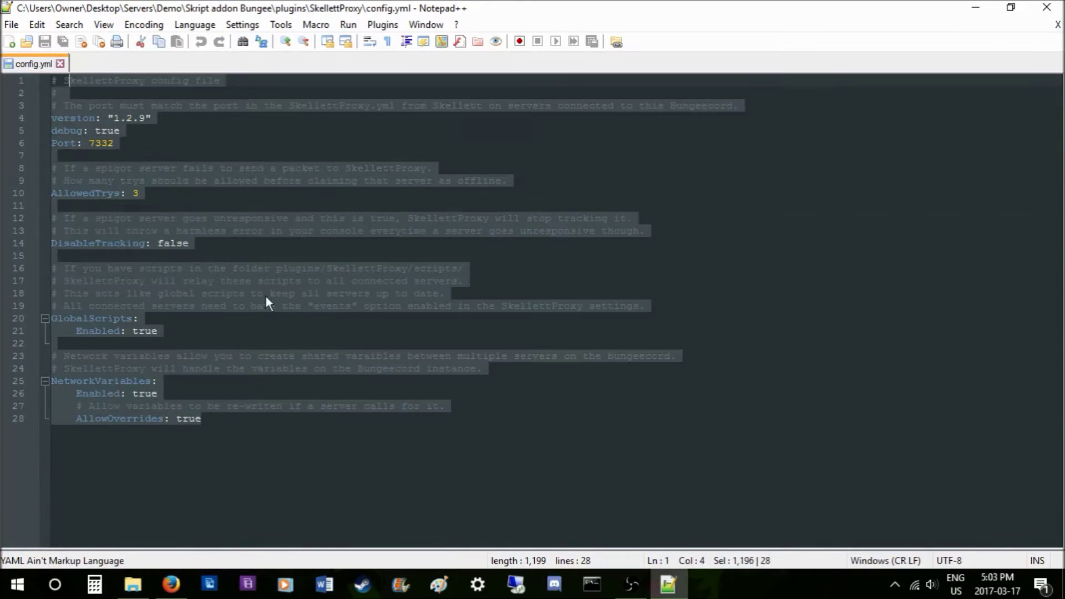
{"action": "left_click", "coordinate": [265, 295]}
{"action": "left_click", "coordinate": [140, 135]}
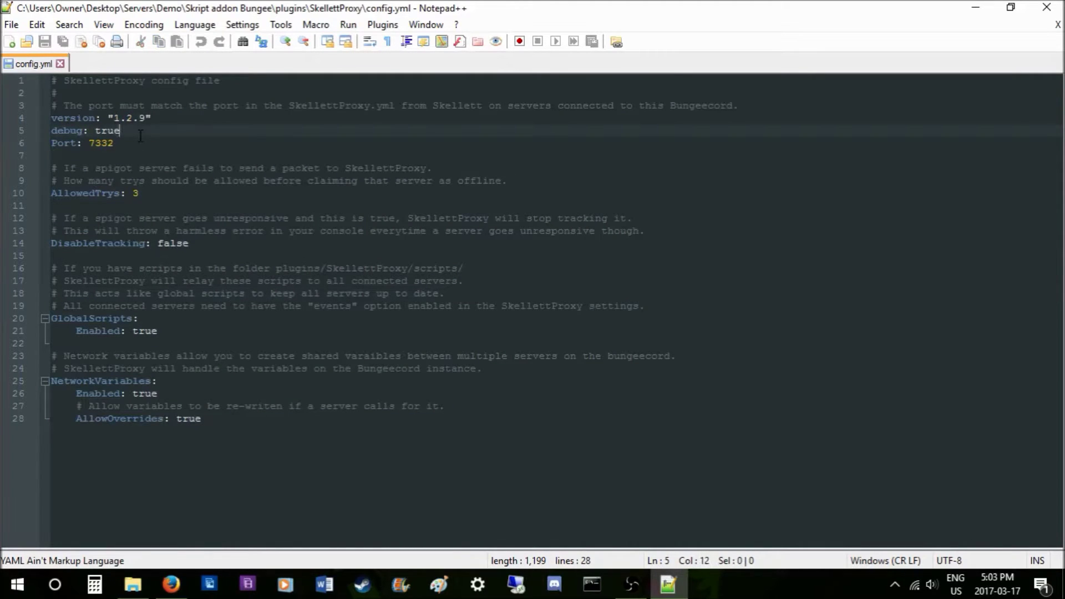
{"action": "double_click", "coordinate": [141, 135]}
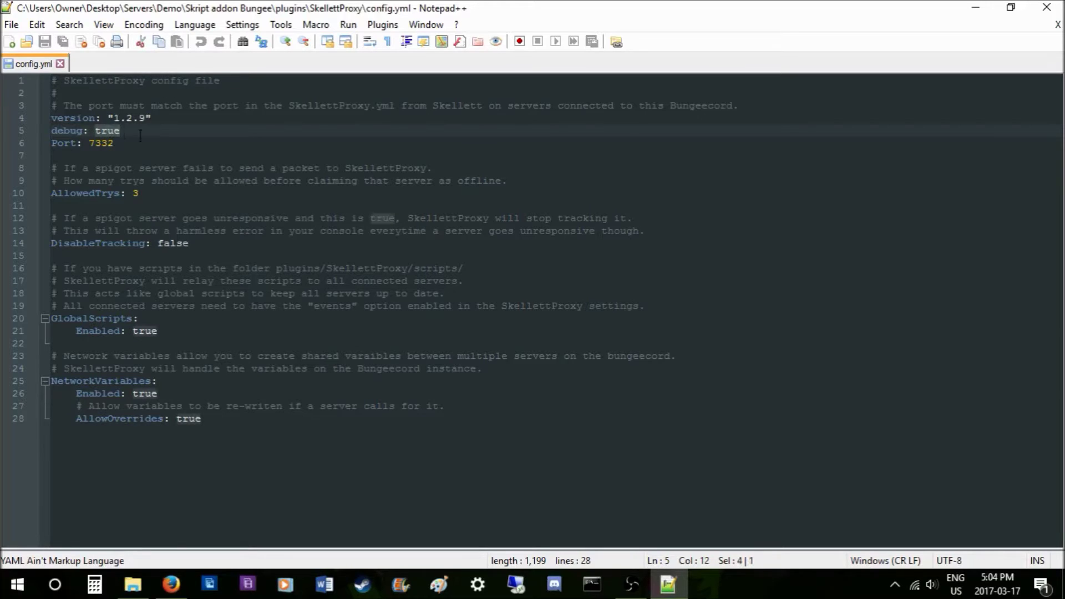
Review the version 1.2.9, debug: true and Port: 7332 lines by highlighting them
{"action": "left_click", "coordinate": [161, 118]}
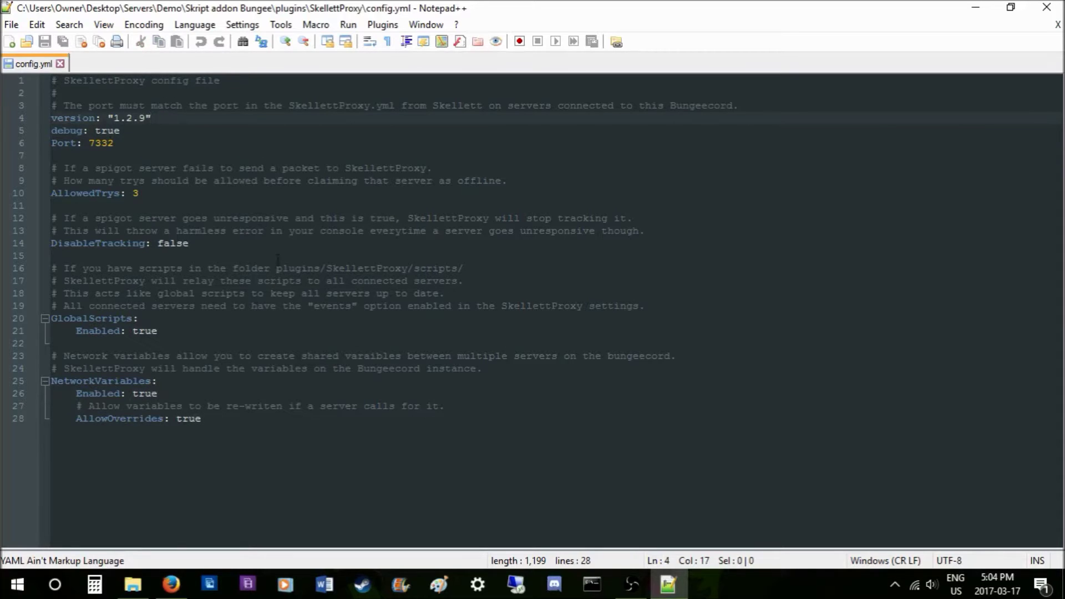
{"action": "key", "text": "Down"}
{"action": "key", "text": "Up"}
{"action": "key", "text": "Down"}
{"action": "key", "text": "Down"}
{"action": "left_click_drag", "start_coordinate": [120, 131], "coordinate": [51, 131]}
{"action": "left_click_drag", "start_coordinate": [167, 118], "coordinate": [51, 118]}
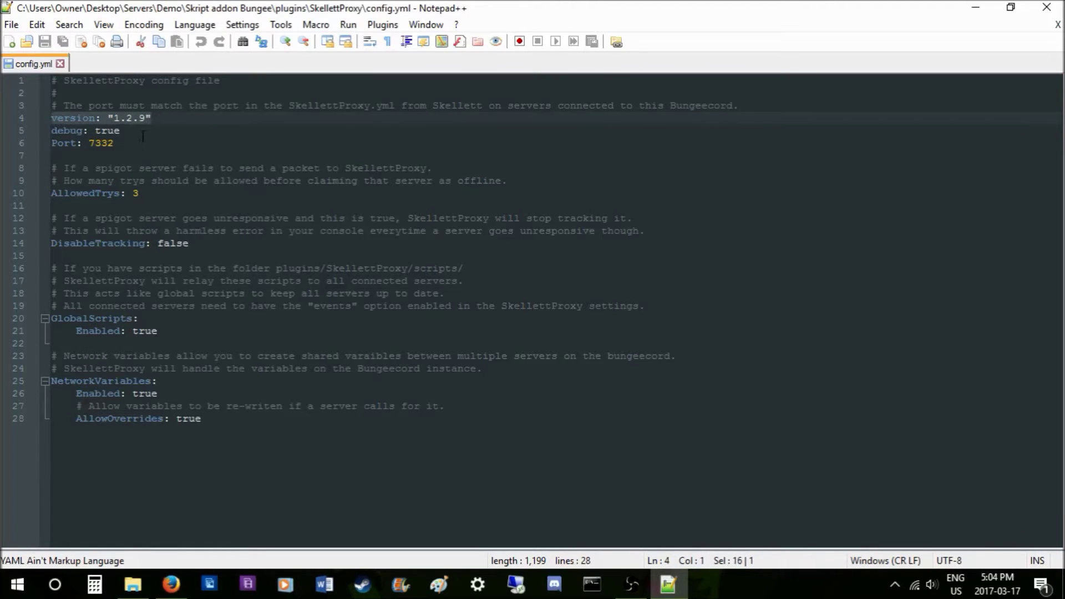
{"action": "left_click_drag", "start_coordinate": [143, 134], "coordinate": [51, 131]}
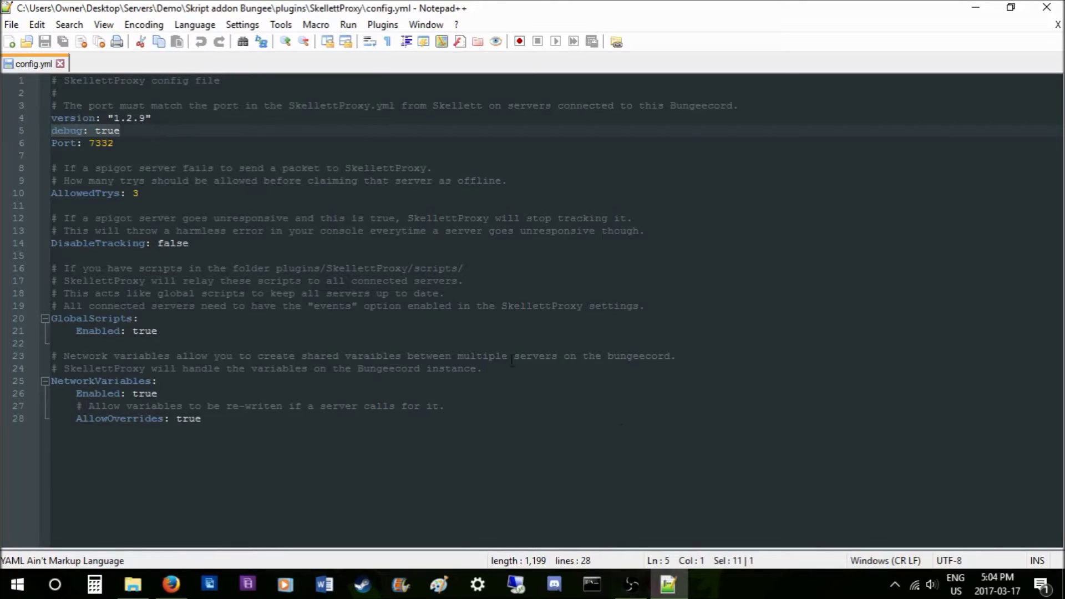
{"action": "left_click", "coordinate": [179, 121]}
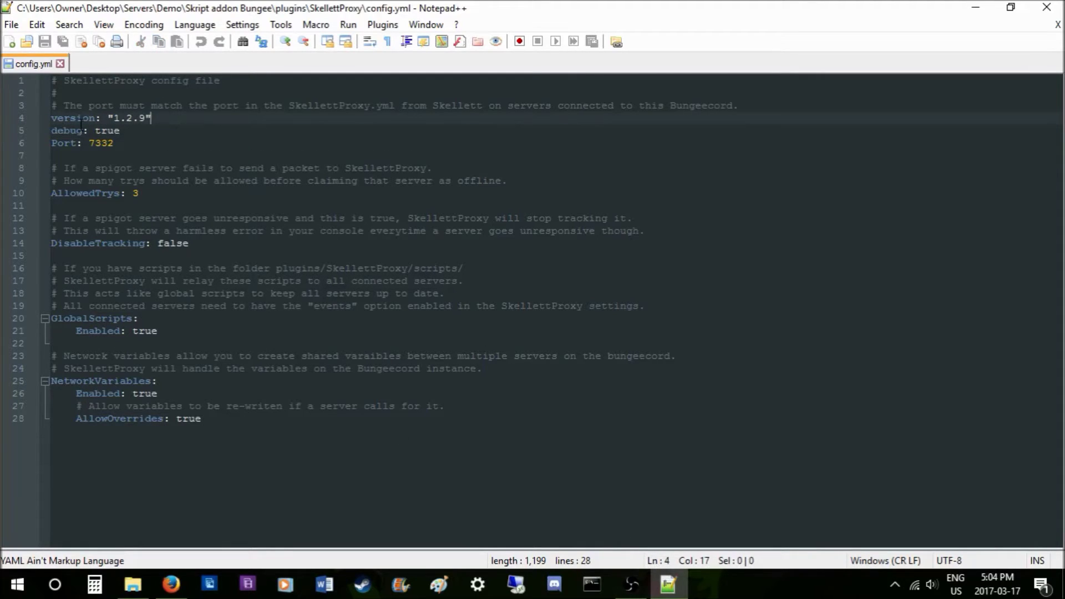
{"action": "left_click_drag", "start_coordinate": [175, 123], "coordinate": [51, 119]}
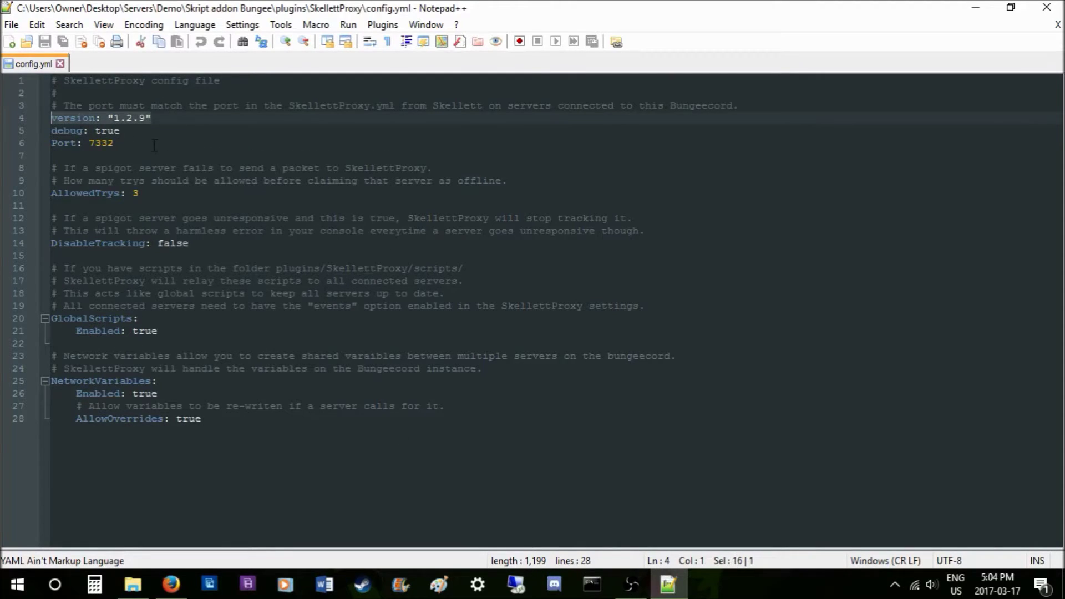
{"action": "left_click_drag", "start_coordinate": [113, 143], "coordinate": [51, 144]}
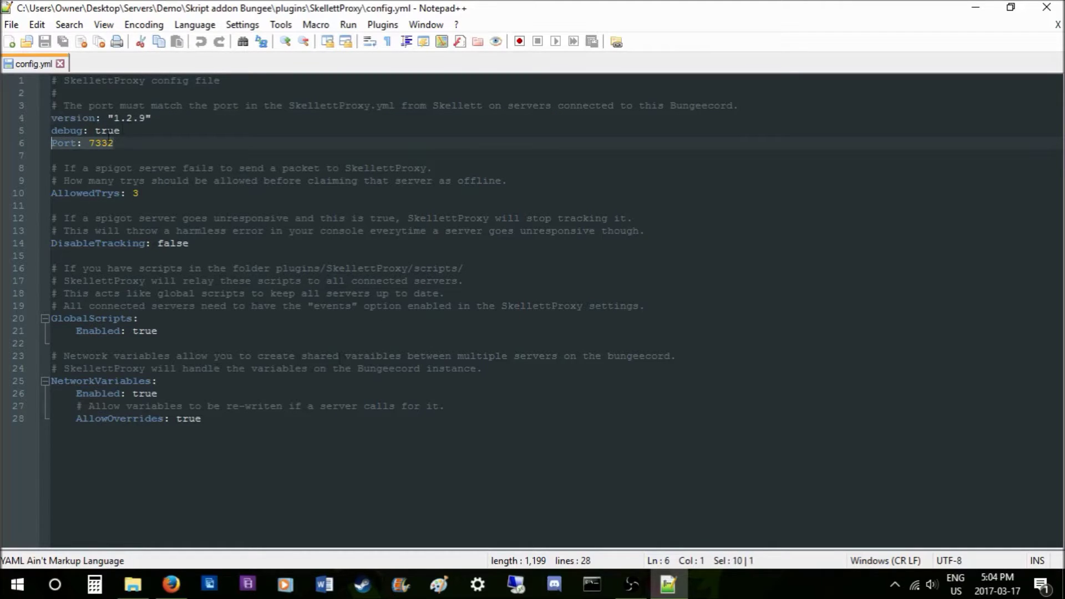
{"action": "left_click", "coordinate": [116, 143]}
{"action": "double_click", "coordinate": [100, 144]}
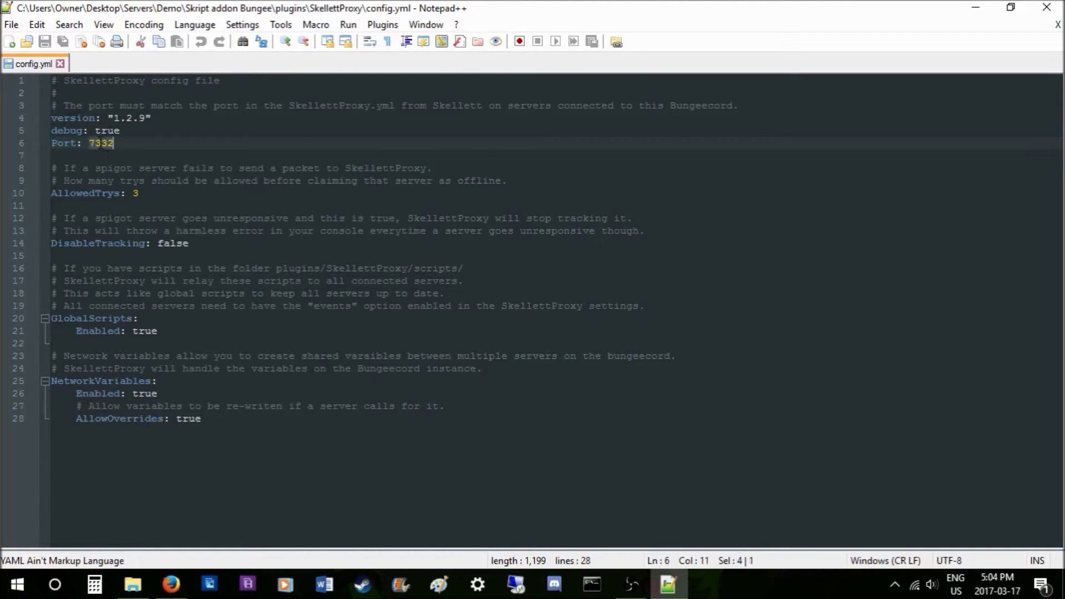
Review the AllowedTrys: 3 setting and its comment lines in config.yml
{"action": "left_click_drag", "start_coordinate": [143, 193], "coordinate": [51, 168]}
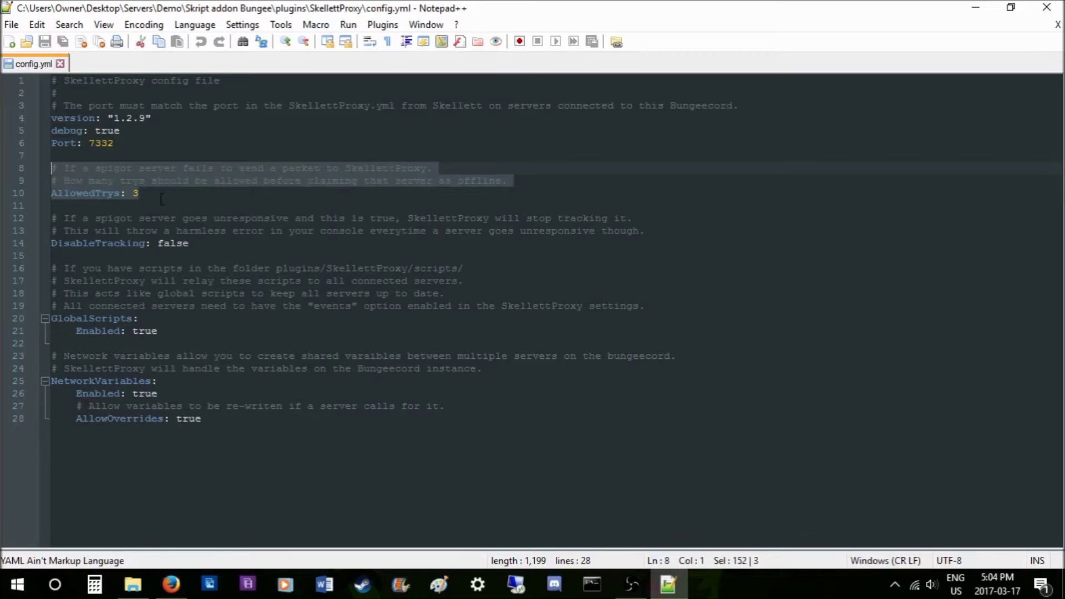
{"action": "left_click", "coordinate": [175, 195]}
{"action": "left_click_drag", "start_coordinate": [508, 183], "coordinate": [71, 186]}
{"action": "left_click", "coordinate": [251, 168]}
{"action": "left_click_drag", "start_coordinate": [458, 169], "coordinate": [56, 171]}
{"action": "left_click", "coordinate": [345, 192]}
{"action": "left_click", "coordinate": [388, 169]}
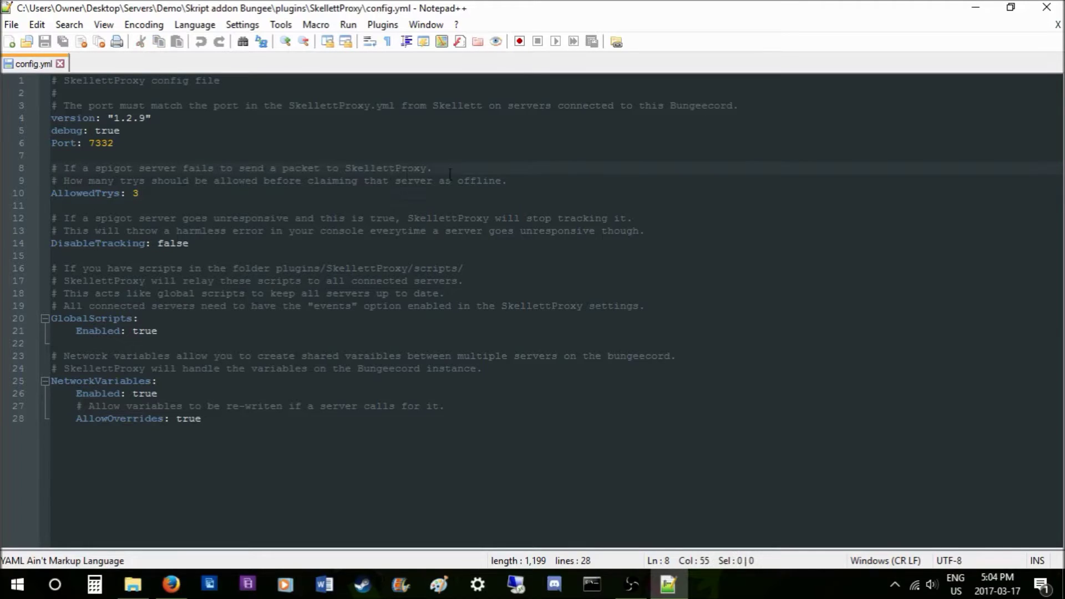
{"action": "left_click", "coordinate": [459, 166]}
{"action": "left_click_drag", "start_coordinate": [142, 192], "coordinate": [33, 195]}
{"action": "left_click", "coordinate": [149, 195]}
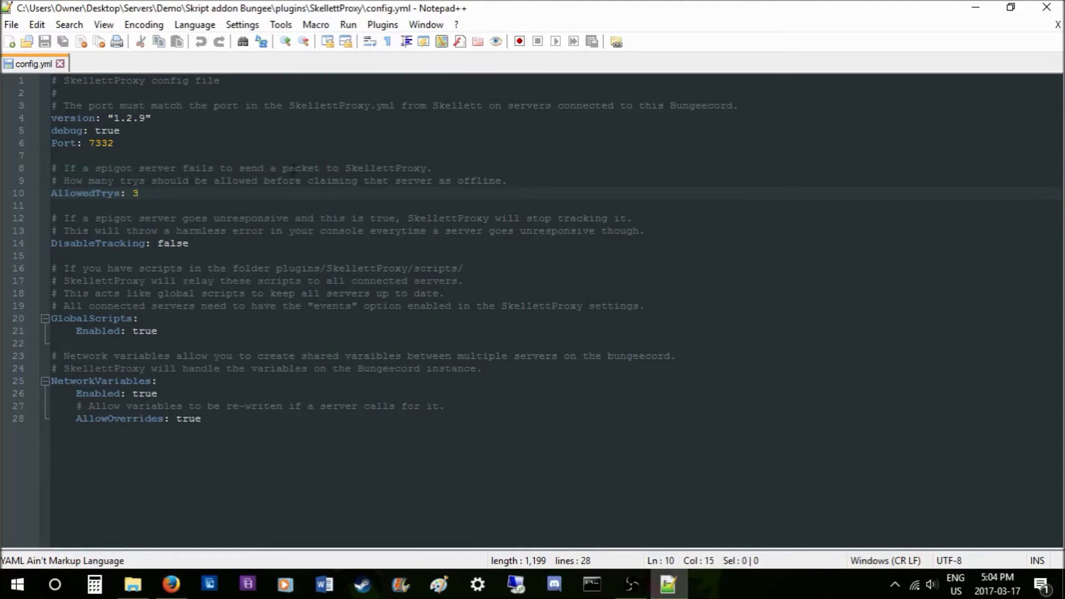
{"action": "left_click", "coordinate": [357, 168]}
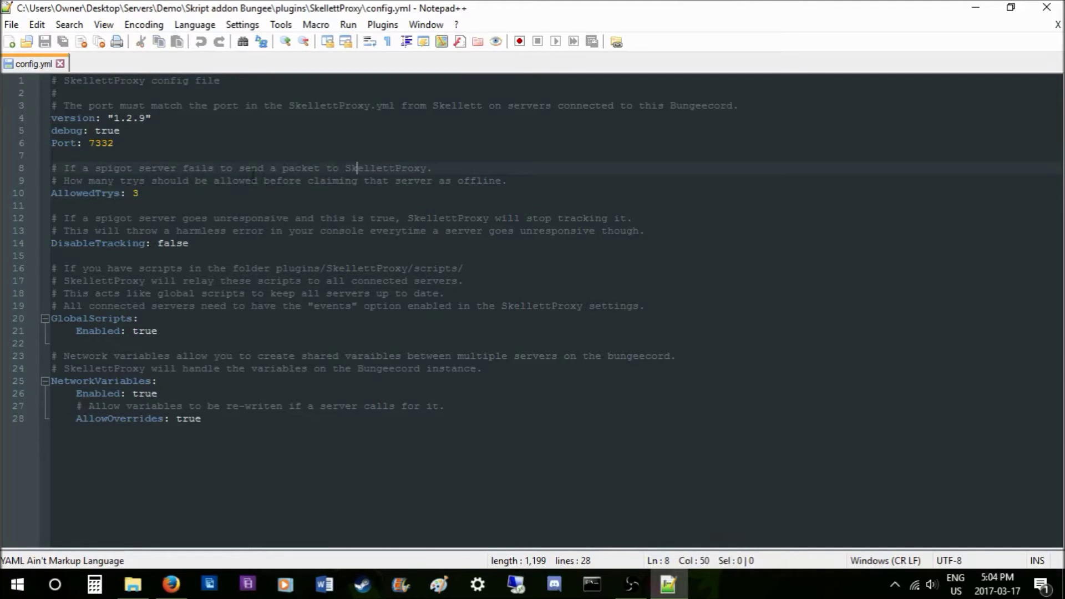
Highlight the DisableTracking block on lines 12–14 to read its explanation
{"action": "left_click_drag", "start_coordinate": [190, 245], "coordinate": [51, 218]}
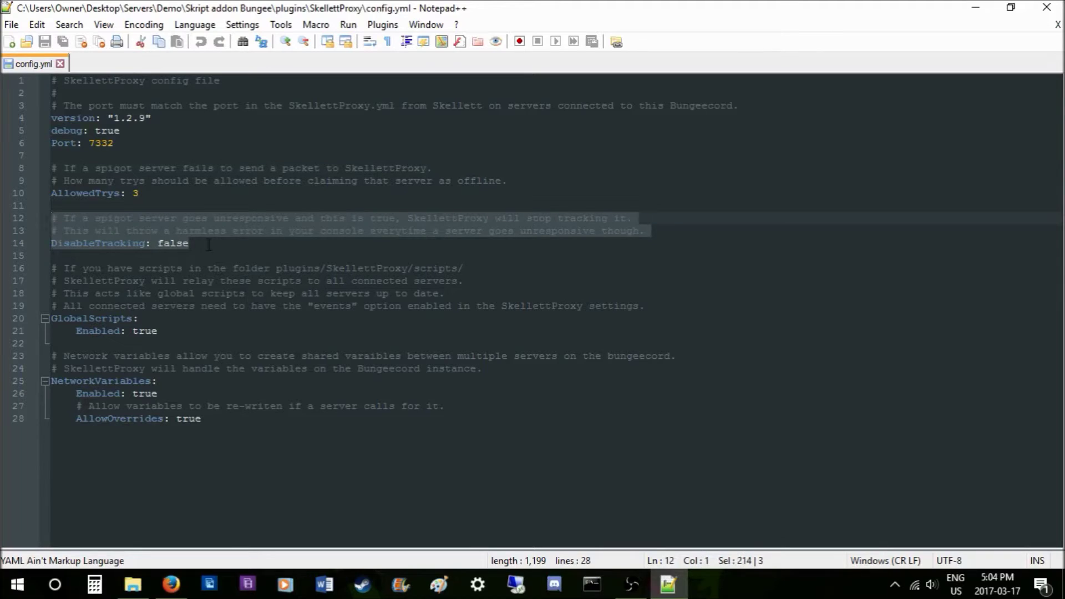
{"action": "left_click", "coordinate": [207, 245]}
{"action": "left_click_drag", "start_coordinate": [190, 244], "coordinate": [51, 218]}
{"action": "left_click_drag", "start_coordinate": [140, 194], "coordinate": [51, 169]}
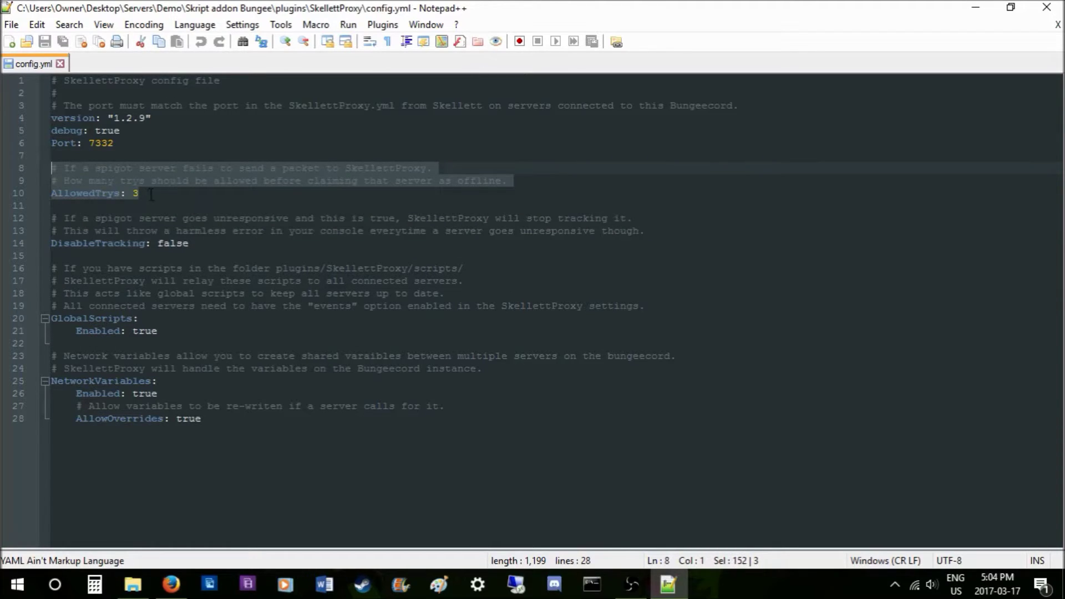
{"action": "left_click", "coordinate": [151, 194]}
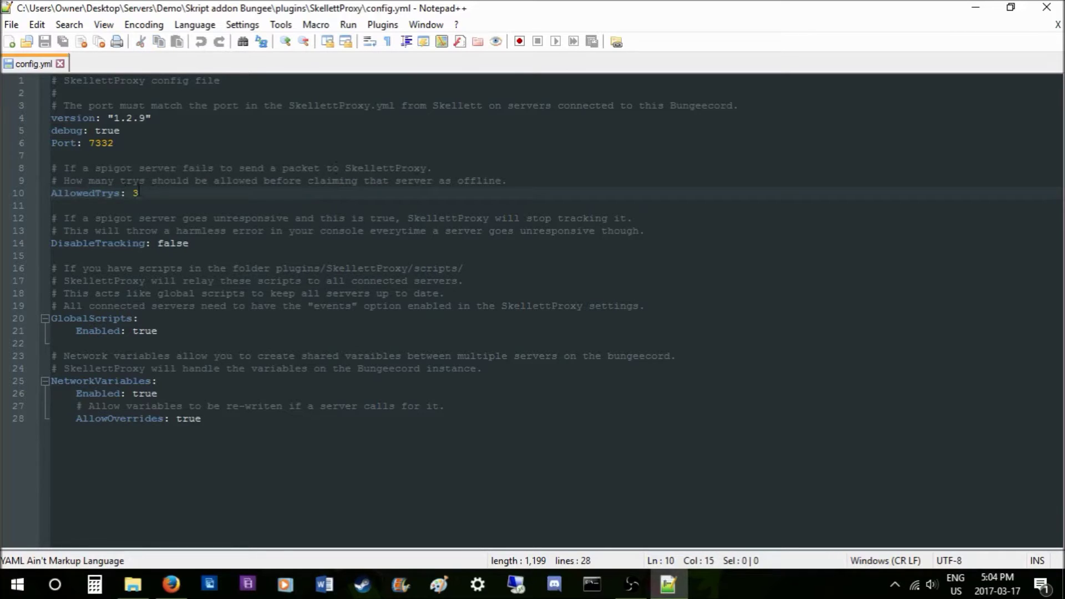
{"action": "left_click_drag", "start_coordinate": [192, 244], "coordinate": [51, 219]}
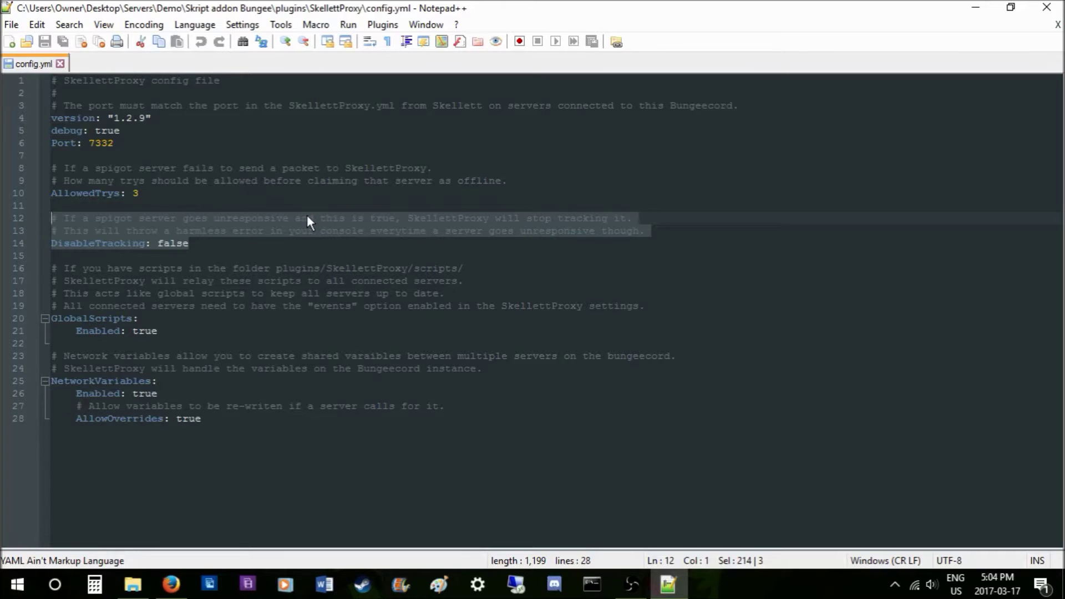
{"action": "left_click_drag", "start_coordinate": [192, 244], "coordinate": [51, 218]}
{"action": "left_click", "coordinate": [248, 243]}
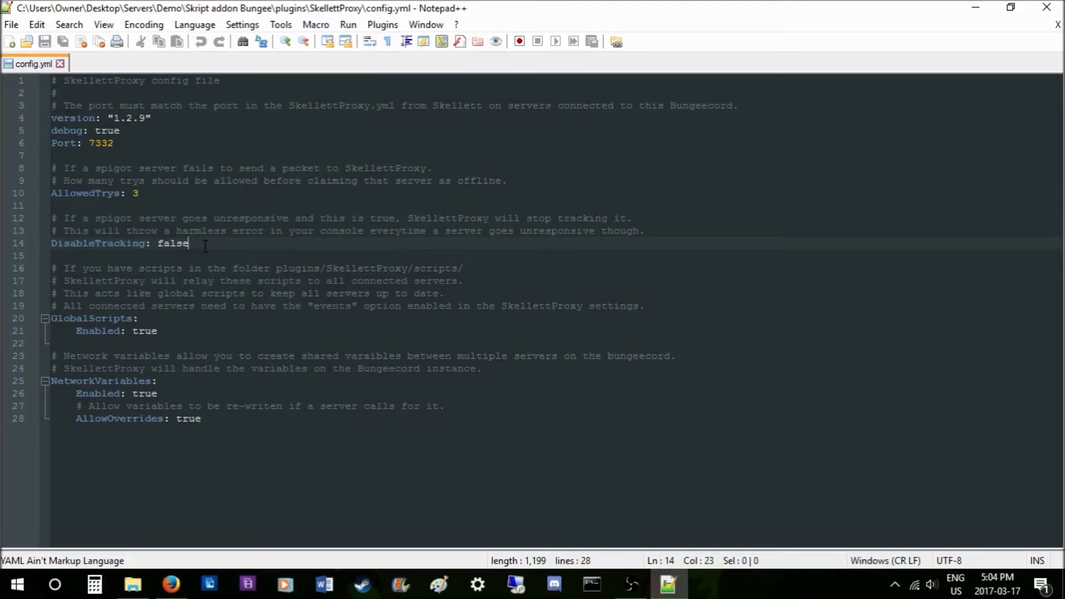
Inspect the DisableTracking: false setting together with its comment lines
{"action": "left_click_drag", "start_coordinate": [204, 246], "coordinate": [153, 246]}
{"action": "left_click_drag", "start_coordinate": [663, 230], "coordinate": [53, 227]}
{"action": "left_click_drag", "start_coordinate": [190, 245], "coordinate": [52, 244]}
{"action": "left_click_drag", "start_coordinate": [189, 244], "coordinate": [151, 244]}
{"action": "key", "text": "End"}
{"action": "key", "text": "shift+Home"}
{"action": "key", "text": "shift+Up"}
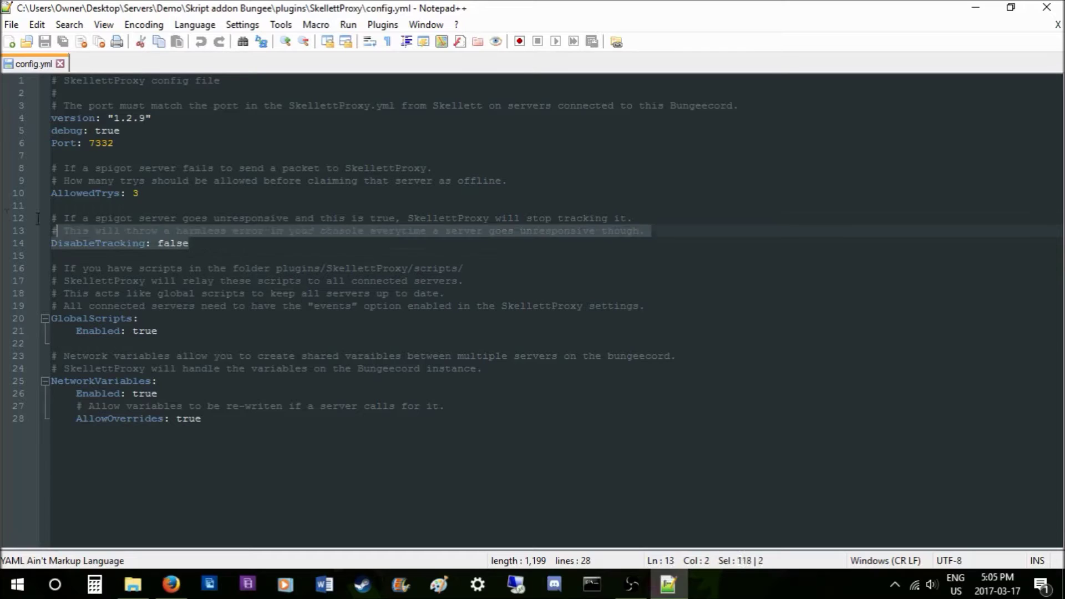
{"action": "key", "text": "shift+Up"}
{"action": "left_click", "coordinate": [220, 248]}
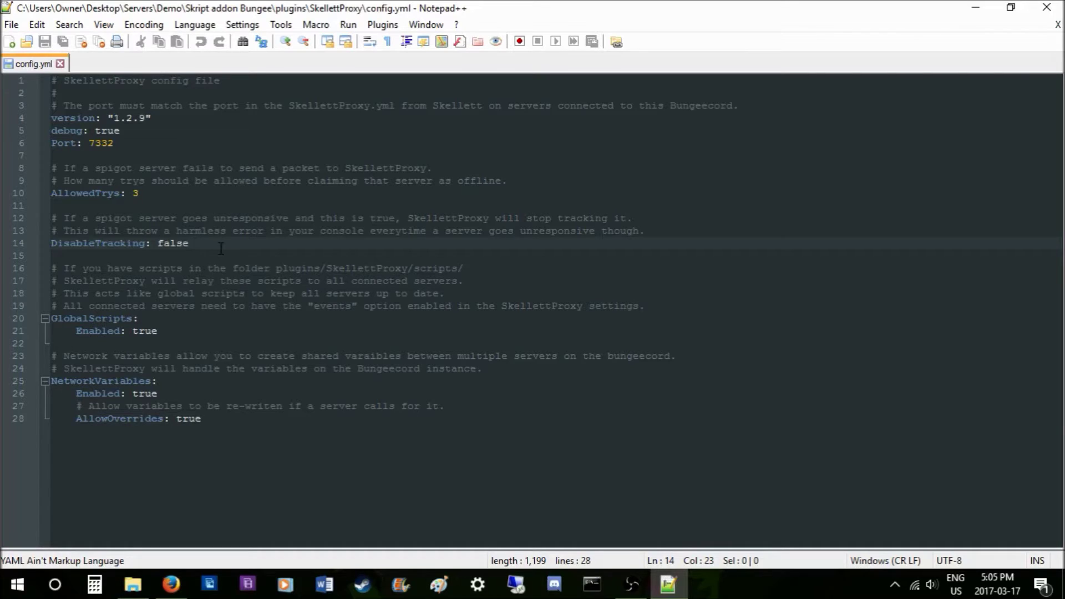
Confirm DisableTracking stays false and GlobalScripts Enabled is true, then return to File Explorer
{"action": "left_click_drag", "start_coordinate": [190, 244], "coordinate": [164, 243]}
{"action": "left_click", "coordinate": [165, 345]}
{"action": "left_click", "coordinate": [166, 319]}
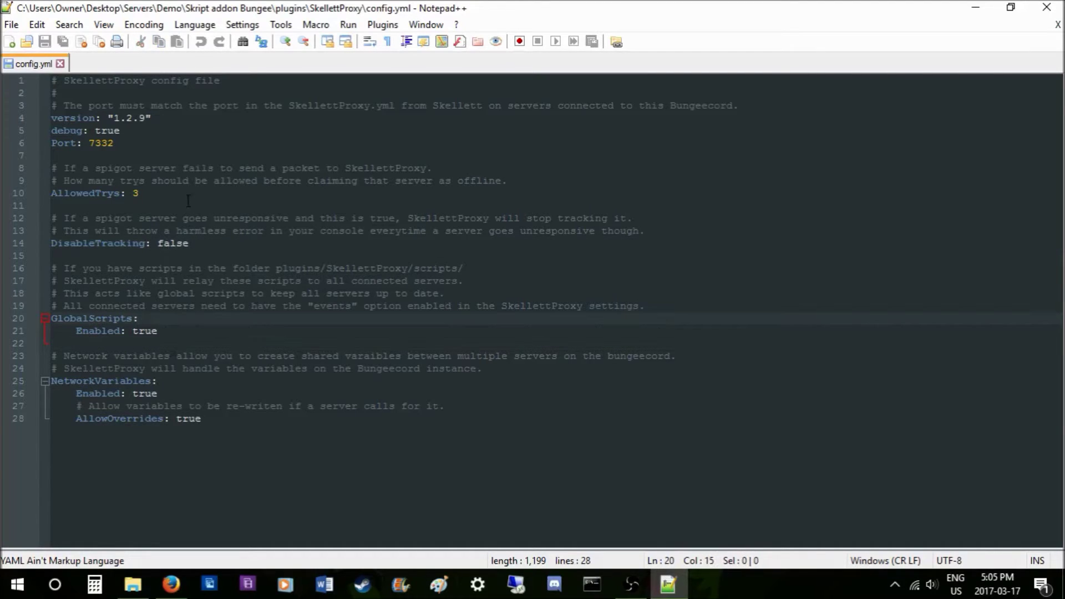
{"action": "left_click", "coordinate": [192, 245]}
{"action": "double_click", "coordinate": [176, 245]}
{"action": "left_click", "coordinate": [179, 332]}
{"action": "left_click_drag", "start_coordinate": [186, 329], "coordinate": [50, 332]}
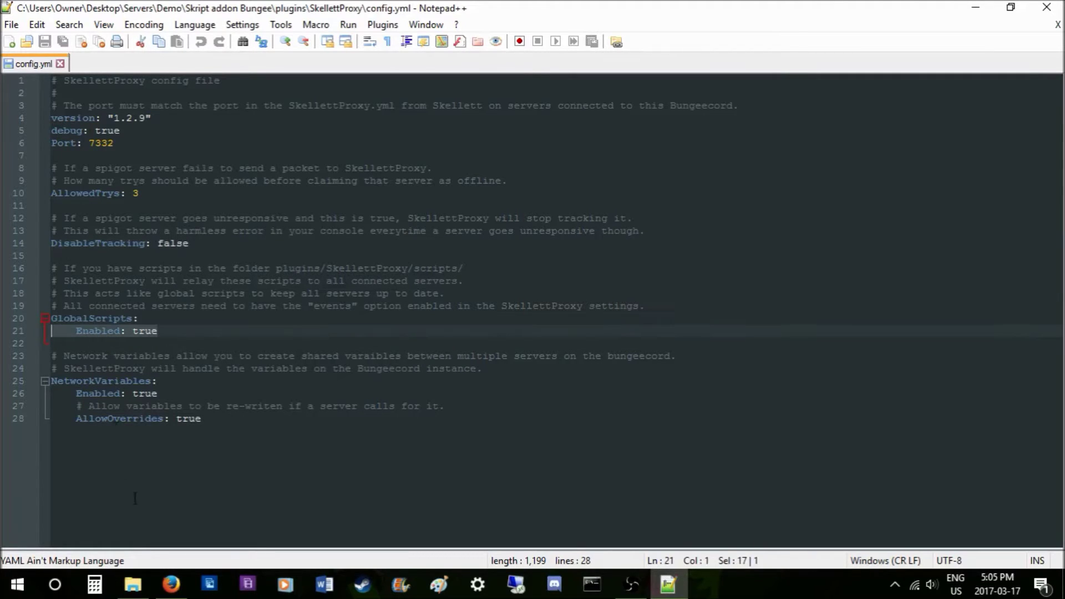
{"action": "left_click", "coordinate": [131, 588]}
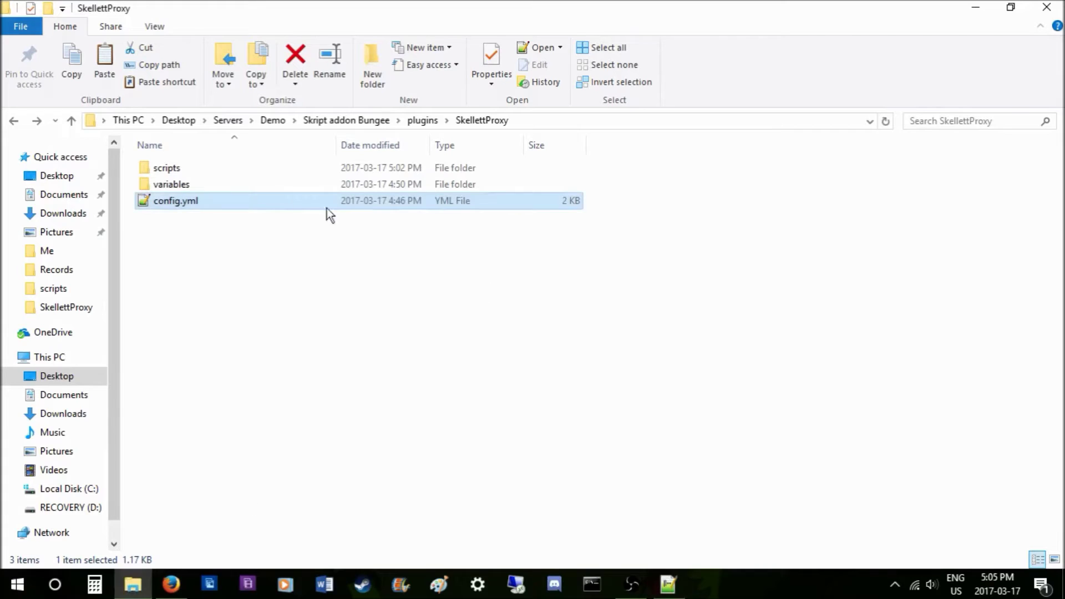
Copy Test.sk from Skript addon\plugins\Skript\scripts
{"action": "double_click", "coordinate": [169, 168]}
{"action": "left_click", "coordinate": [272, 120]}
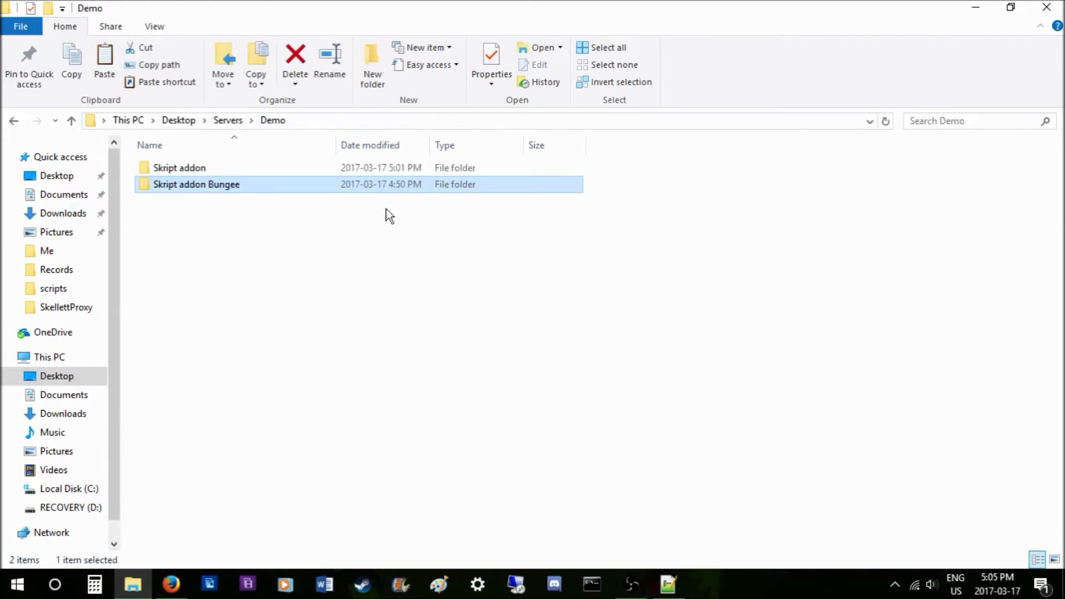
{"action": "double_click", "coordinate": [200, 166]}
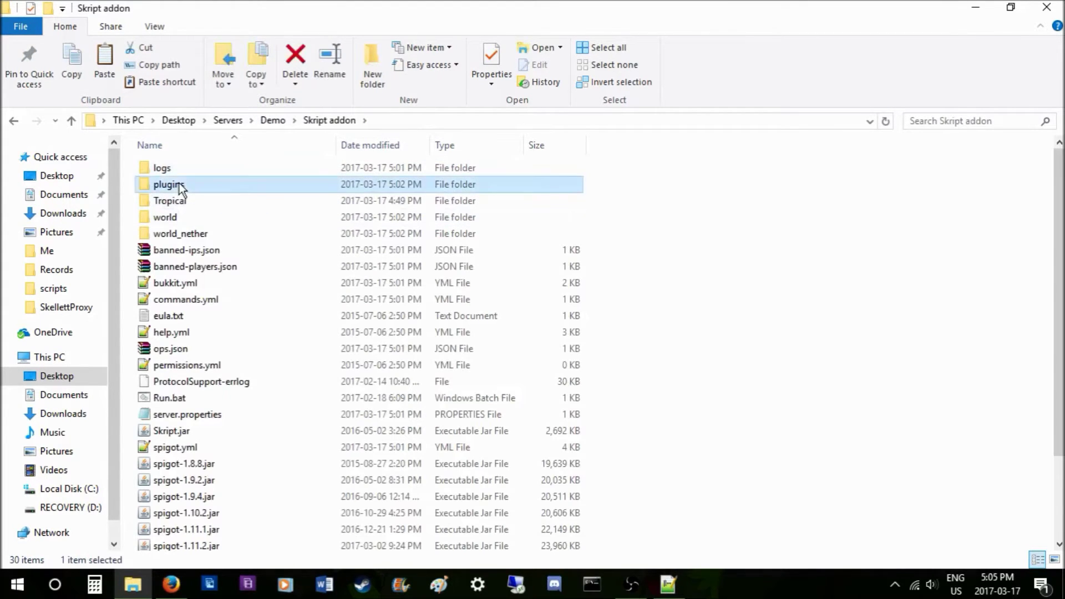
{"action": "double_click", "coordinate": [178, 184]}
{"action": "double_click", "coordinate": [171, 233]}
{"action": "double_click", "coordinate": [177, 185]}
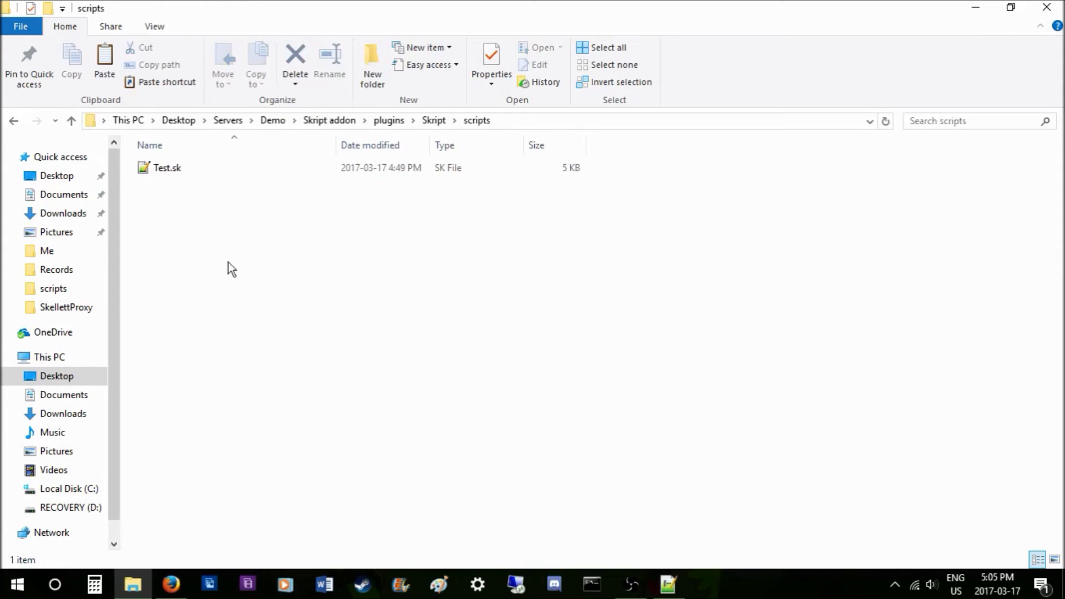
{"action": "right_click", "coordinate": [183, 167]}
{"action": "left_click", "coordinate": [220, 428]}
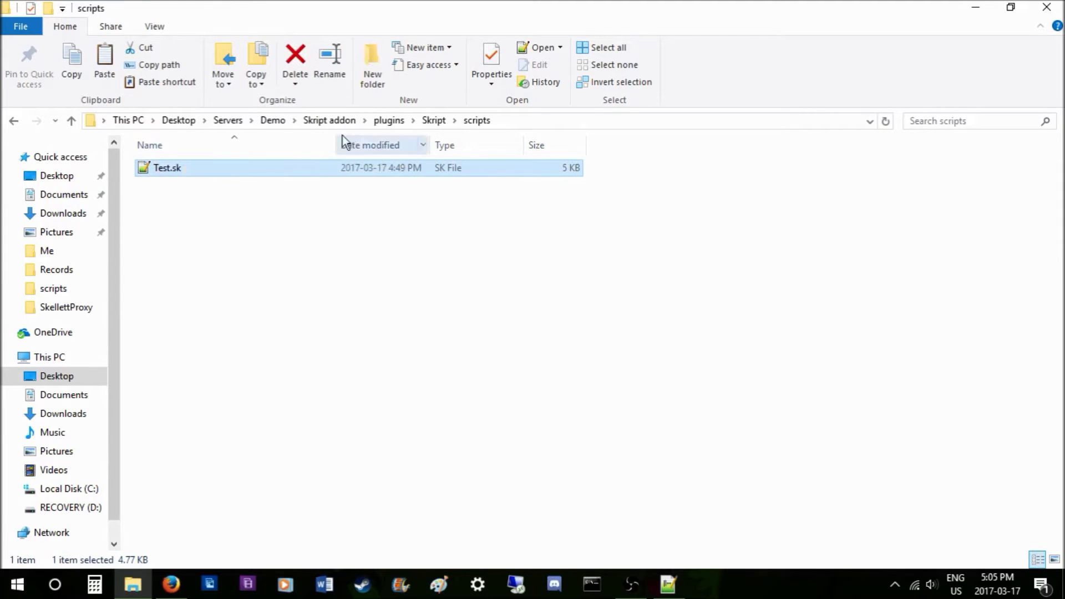
Paste Test.sk into Skript addon Bungee\plugins\SkellettProxy\scripts
{"action": "left_click", "coordinate": [329, 120]}
{"action": "left_click", "coordinate": [282, 122]}
{"action": "double_click", "coordinate": [206, 186]}
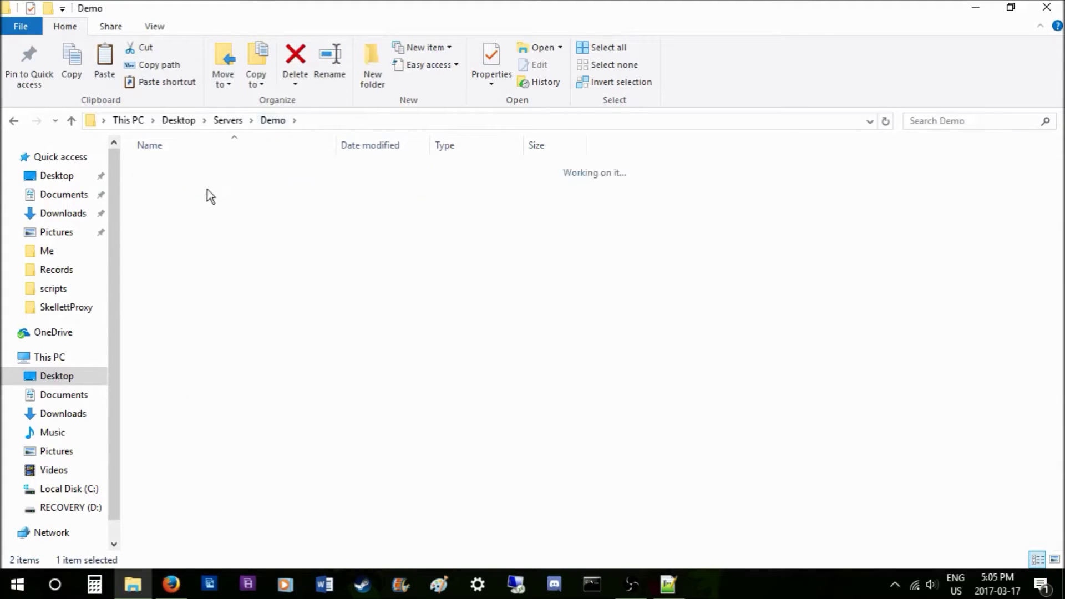
{"action": "double_click", "coordinate": [213, 200]}
{"action": "double_click", "coordinate": [180, 216]}
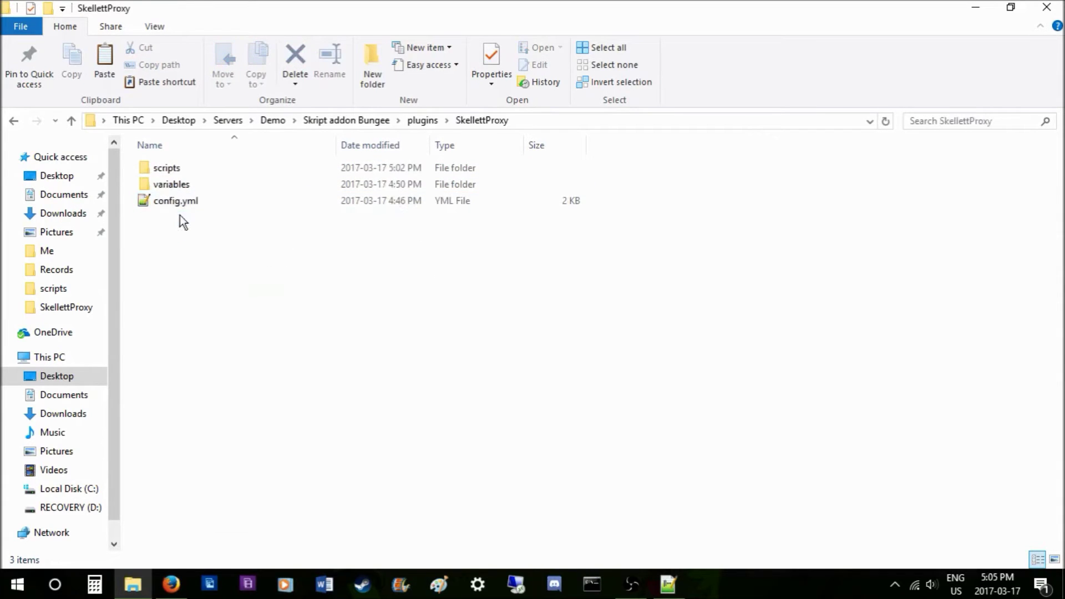
{"action": "double_click", "coordinate": [185, 165]}
{"action": "key", "text": "ctrl+v"}
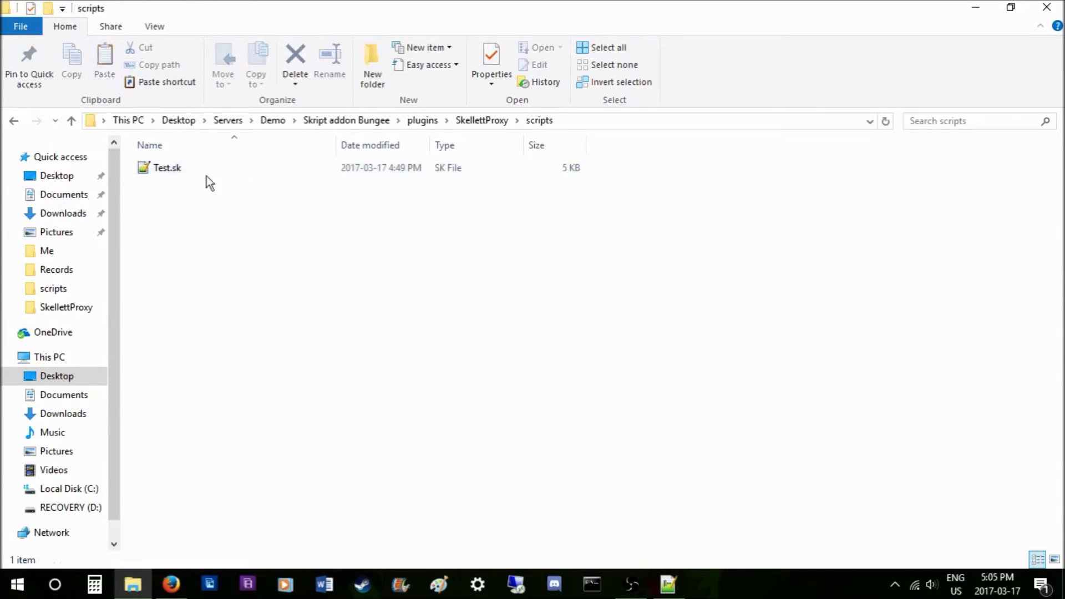
{"action": "left_click", "coordinate": [189, 171]}
Open the pasted Test.sk in Notepad++, skim it, and close it
{"action": "right_click", "coordinate": [188, 171]}
{"action": "left_click", "coordinate": [256, 195]}
{"action": "left_click", "coordinate": [258, 293]}
{"action": "scroll", "coordinate": [286, 298], "scroll_direction": "down", "scroll_amount": 20}
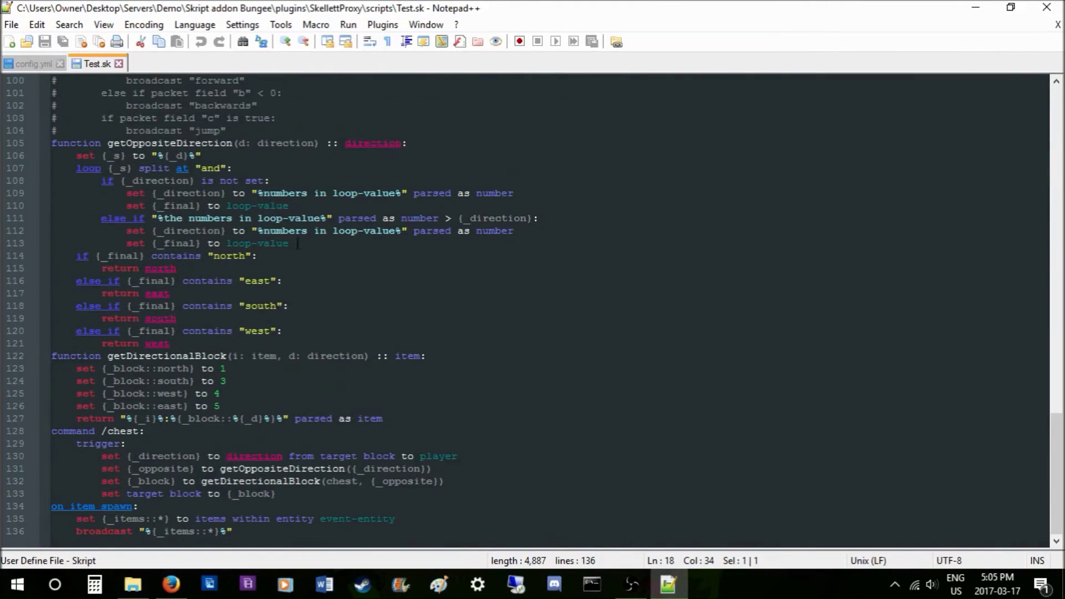
{"action": "left_click", "coordinate": [119, 63]}
{"action": "left_click", "coordinate": [216, 344]}
{"action": "left_click_drag", "start_coordinate": [161, 331], "coordinate": [34, 321]}
Return to File Explorer and browse to the Skript addon server folder
{"action": "left_click", "coordinate": [133, 585]}
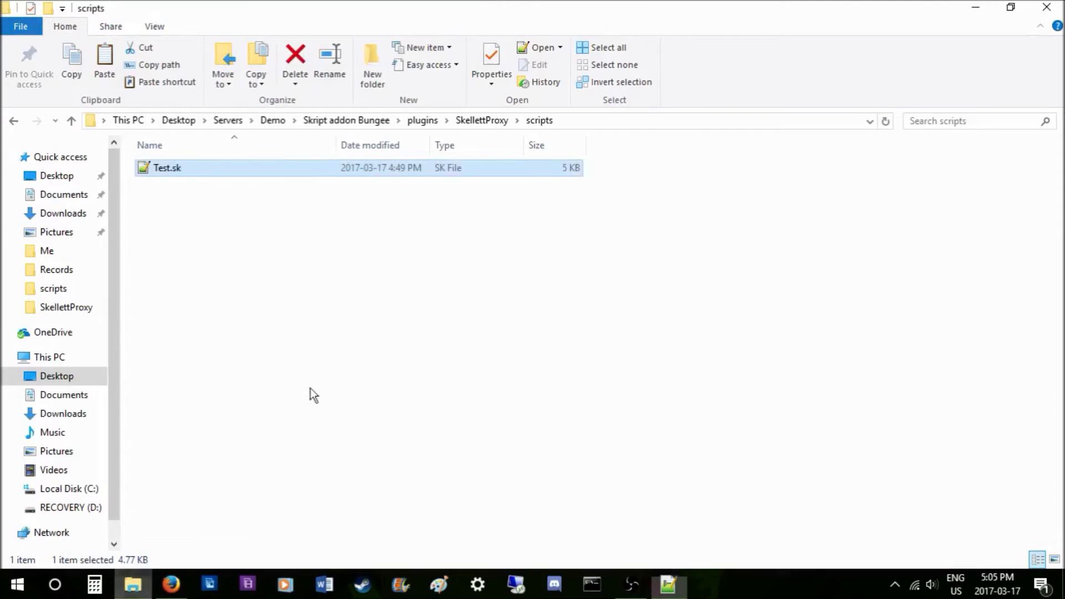
{"action": "left_click", "coordinate": [483, 120]}
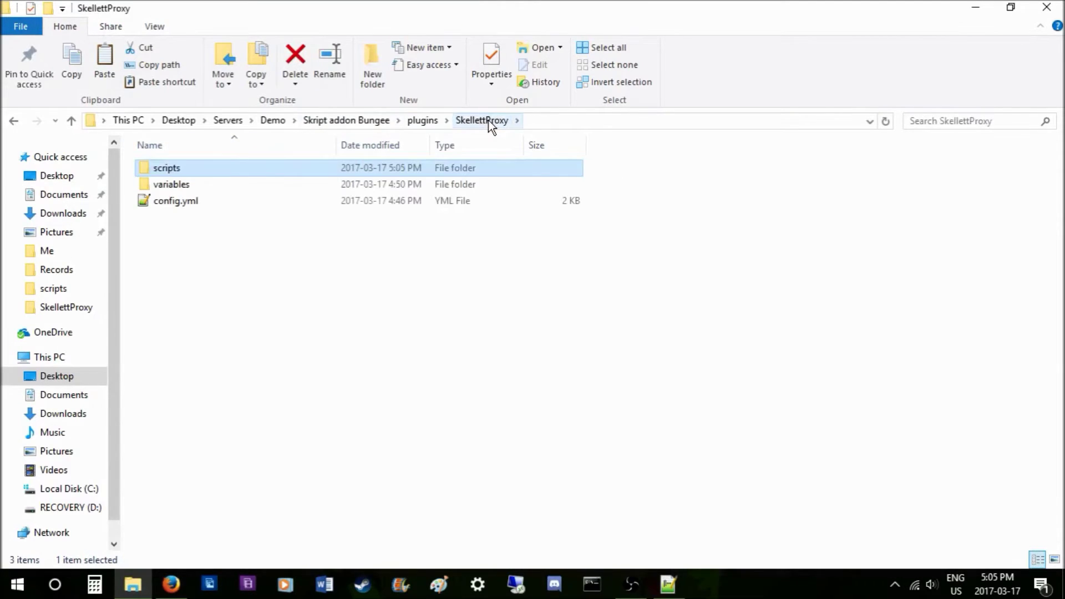
{"action": "left_click", "coordinate": [273, 120]}
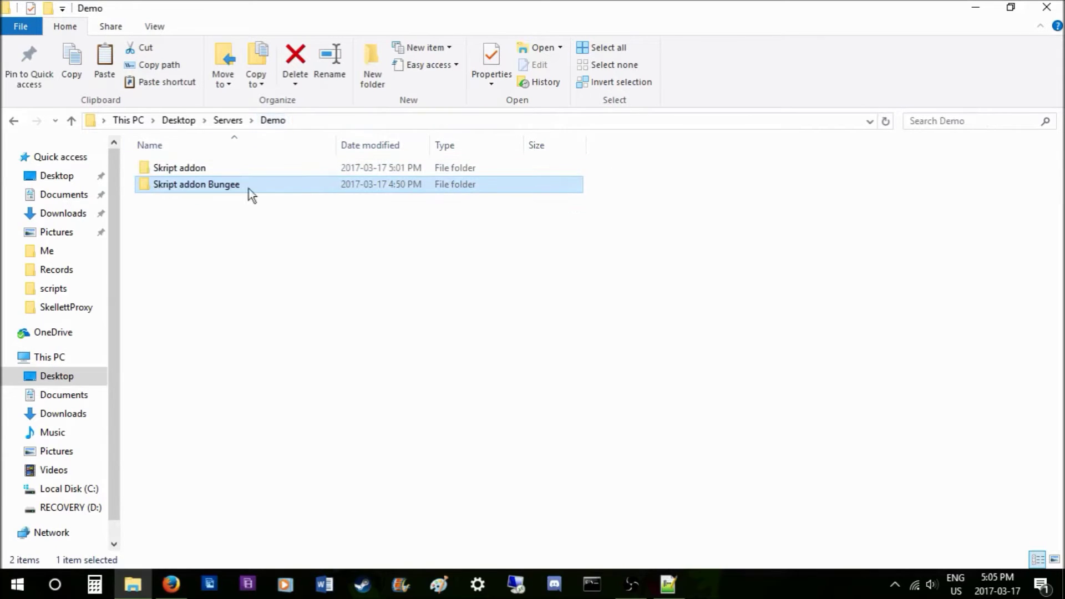
{"action": "double_click", "coordinate": [201, 171]}
Delete Test.sk from the Skript addon server's plugins\Skript\scripts folder
{"action": "double_click", "coordinate": [177, 184]}
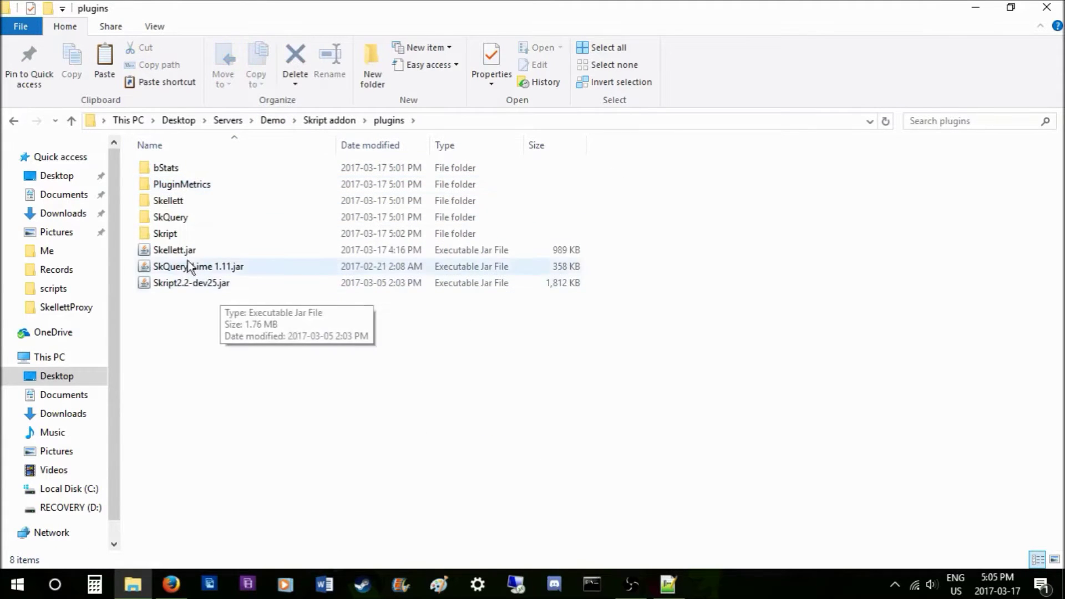
{"action": "double_click", "coordinate": [188, 233]}
{"action": "double_click", "coordinate": [179, 184]}
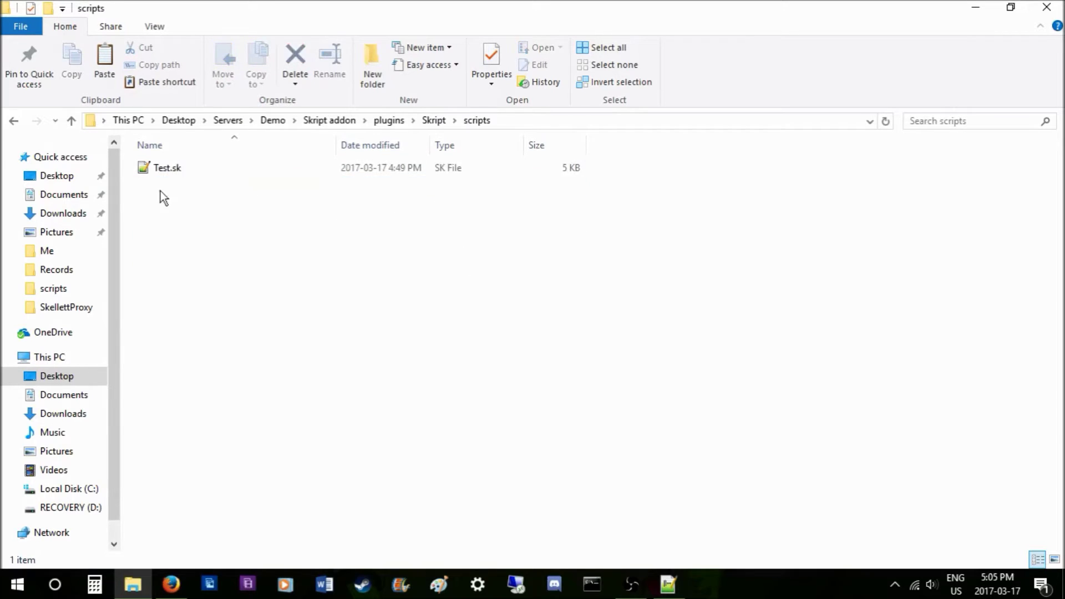
{"action": "left_click", "coordinate": [167, 168]}
{"action": "left_click", "coordinate": [296, 56]}
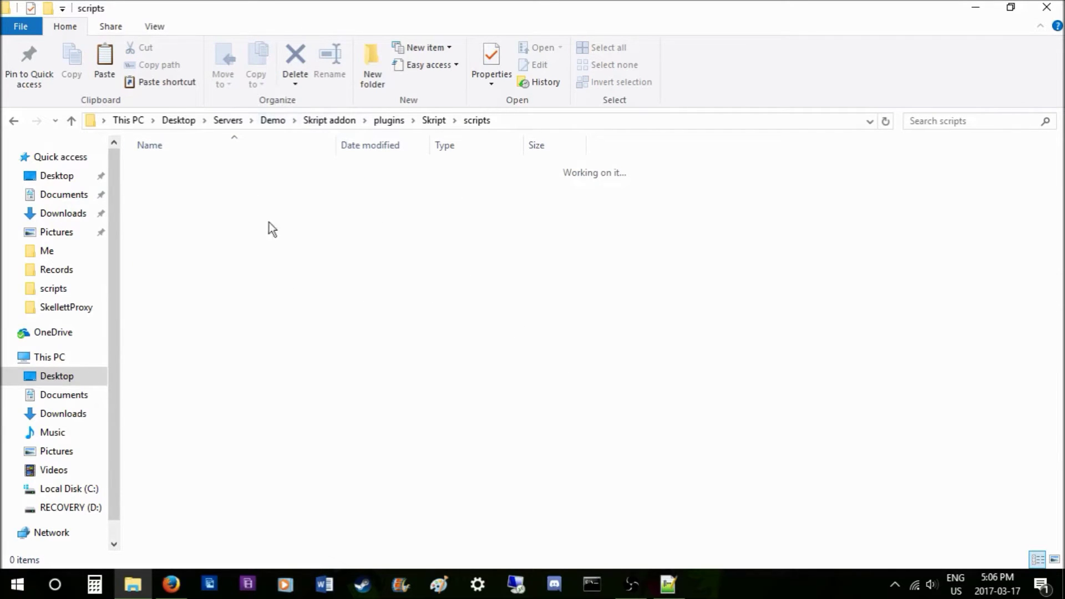
Verify Test.sk remains in Skript addon Bungee's SkellettProxy scripts folder
{"action": "left_click", "coordinate": [283, 126]}
{"action": "double_click", "coordinate": [212, 185]}
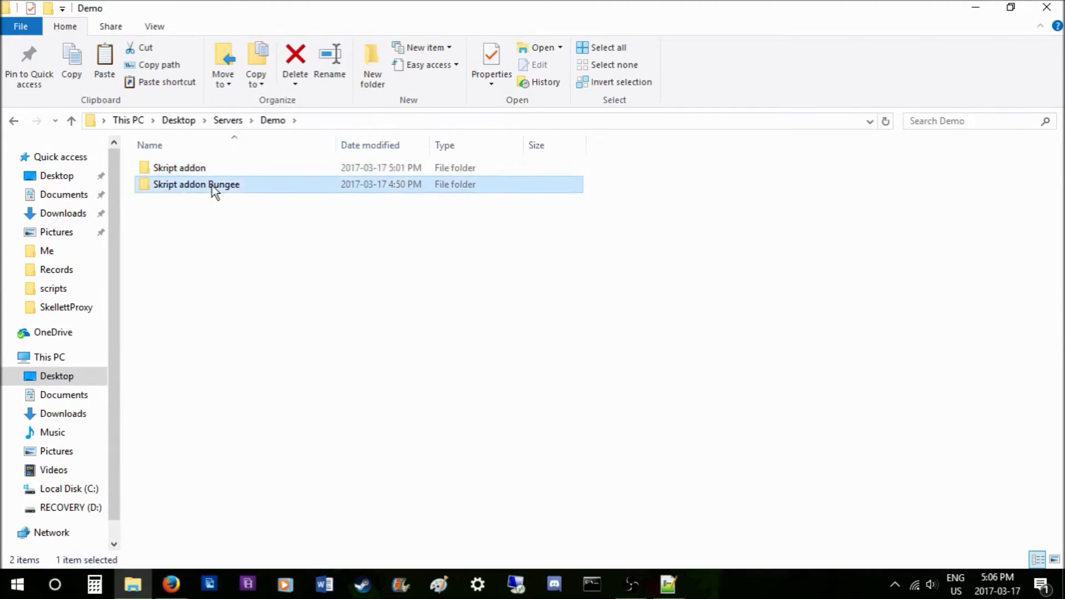
{"action": "double_click", "coordinate": [181, 200]}
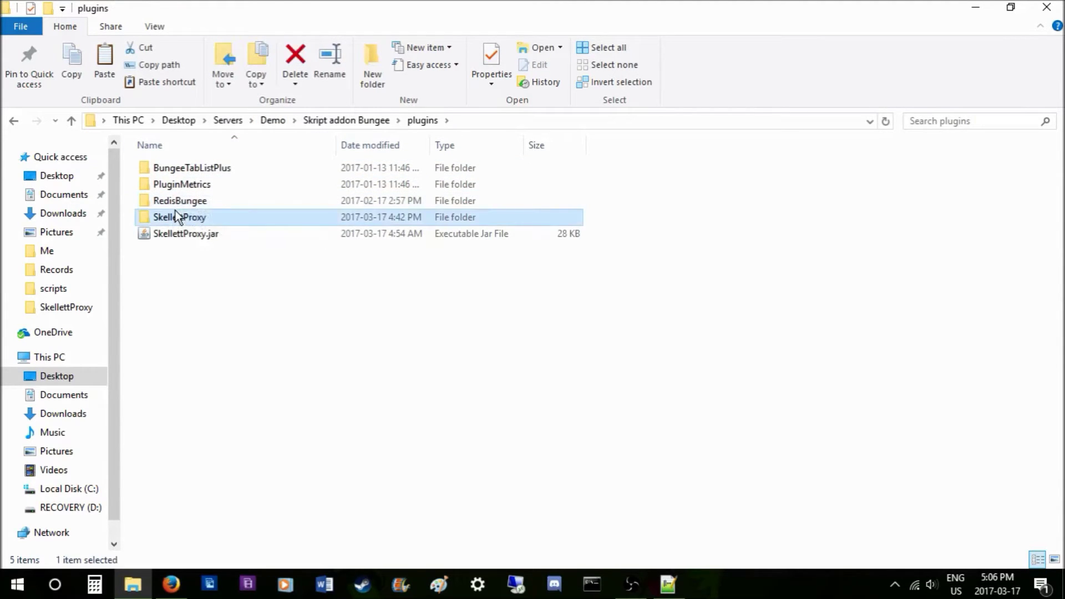
{"action": "double_click", "coordinate": [178, 217]}
{"action": "double_click", "coordinate": [178, 165]}
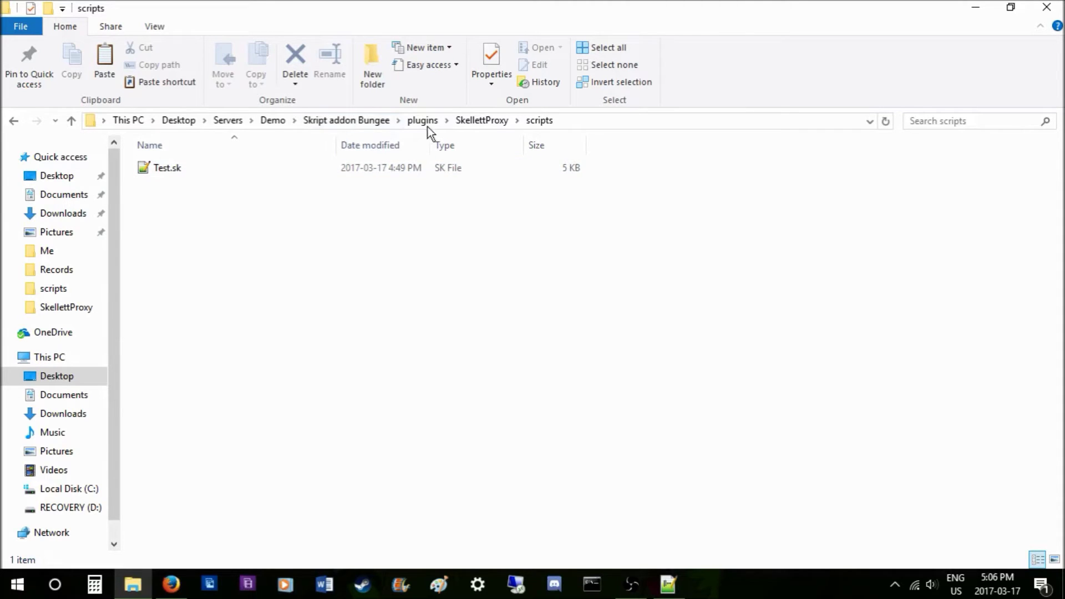
Reopen SkellettProxy's config.yml in Notepad++ from the Bungee server's plugins folder
{"action": "left_click", "coordinate": [331, 122]}
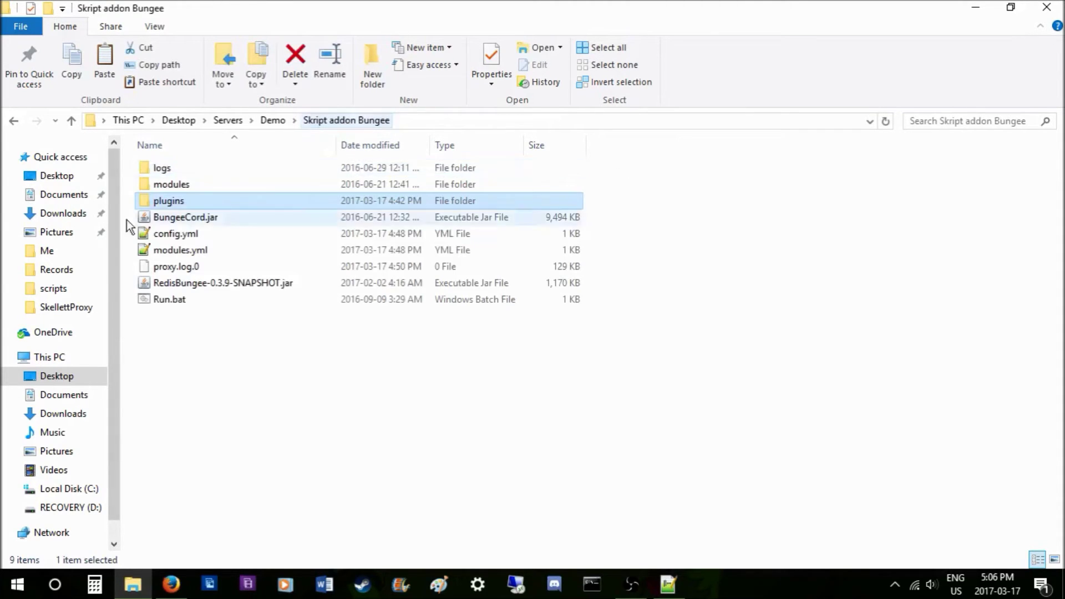
{"action": "double_click", "coordinate": [187, 203]}
{"action": "double_click", "coordinate": [167, 217]}
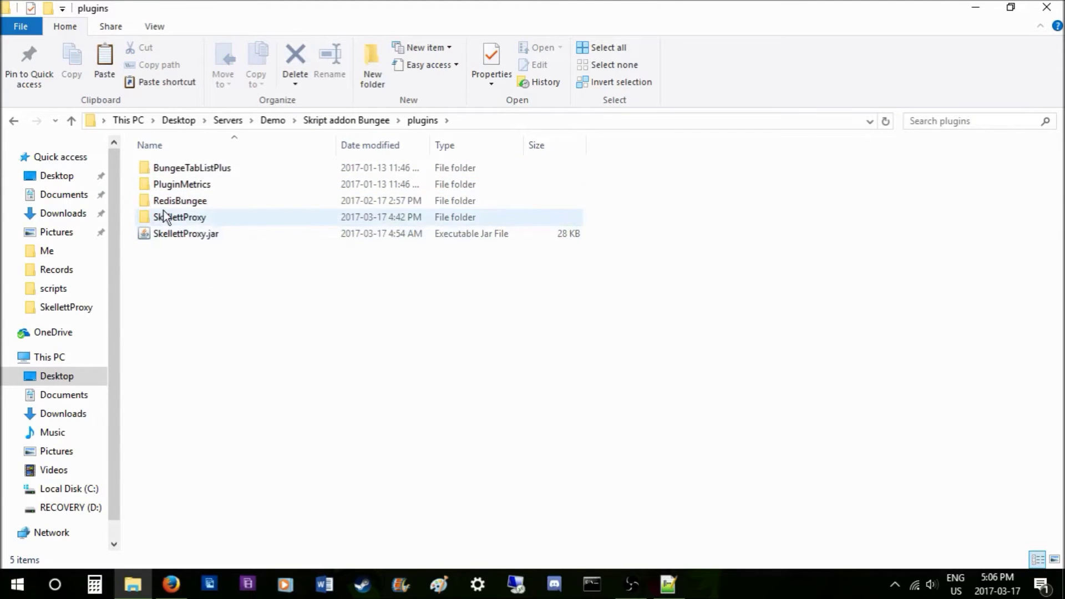
{"action": "double_click", "coordinate": [188, 203]}
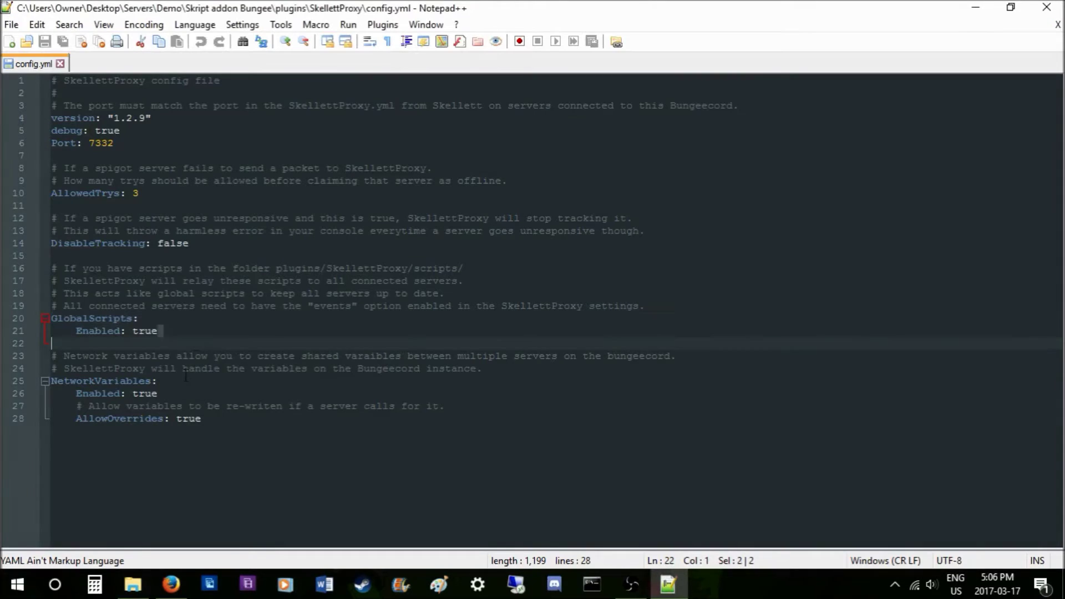
{"action": "left_click", "coordinate": [250, 406]}
{"action": "left_click_drag", "start_coordinate": [203, 419], "coordinate": [48, 380]}
{"action": "left_click_drag", "start_coordinate": [202, 418], "coordinate": [49, 381]}
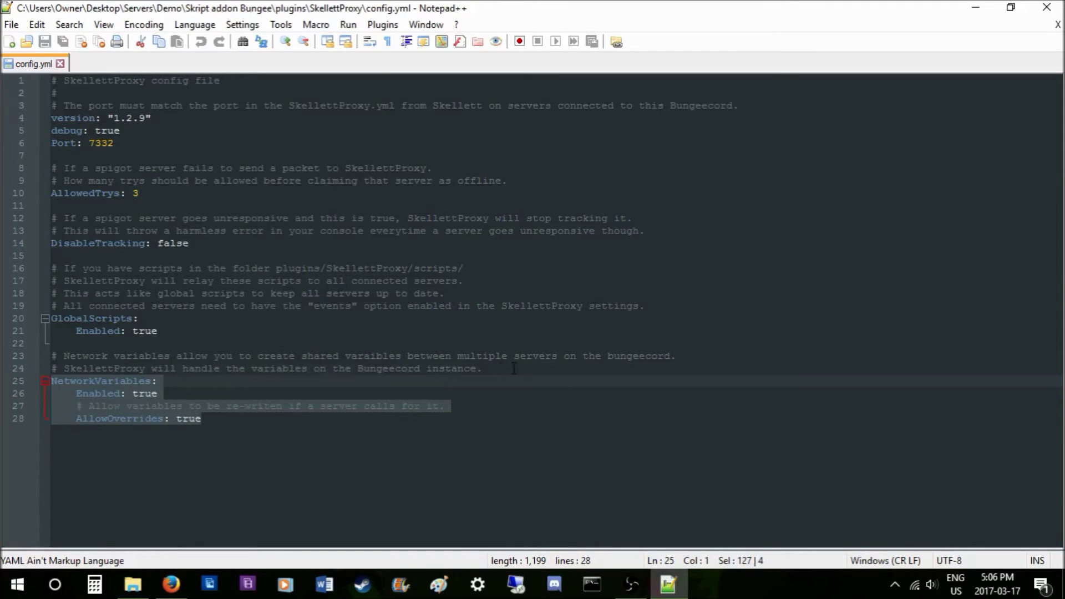
{"action": "left_click_drag", "start_coordinate": [516, 369], "coordinate": [47, 358]}
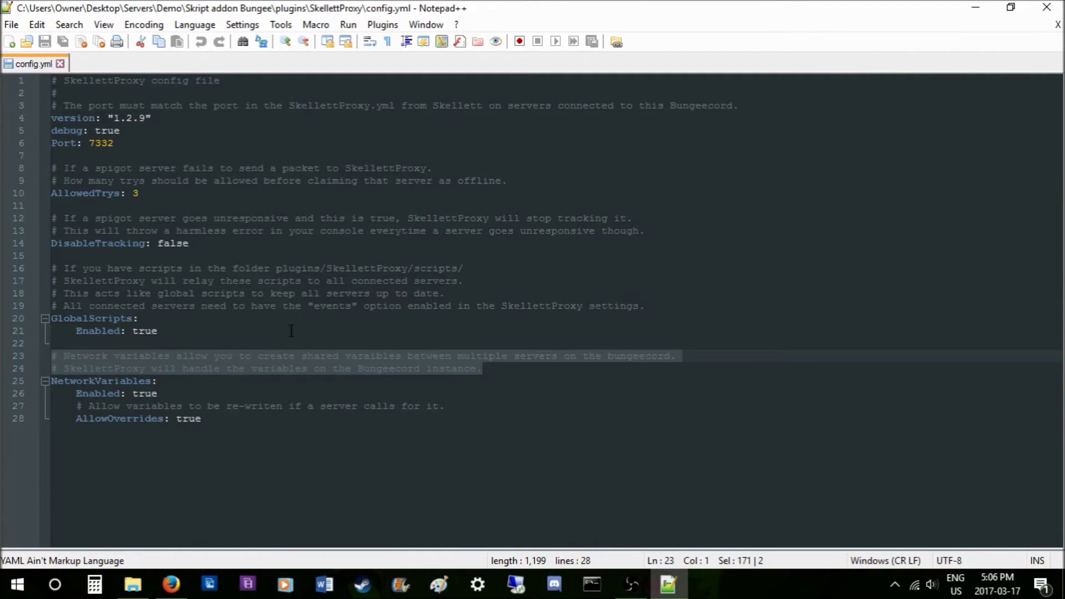
{"action": "left_click_drag", "start_coordinate": [159, 394], "coordinate": [66, 394]}
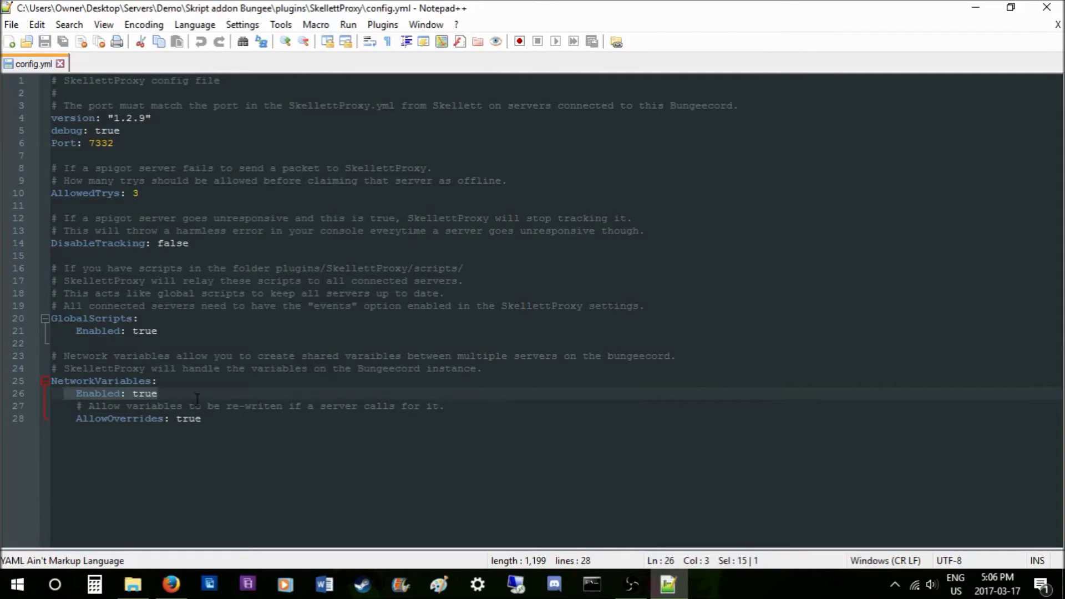
{"action": "left_click_drag", "start_coordinate": [64, 418], "coordinate": [76, 393]}
{"action": "left_click", "coordinate": [173, 393]}
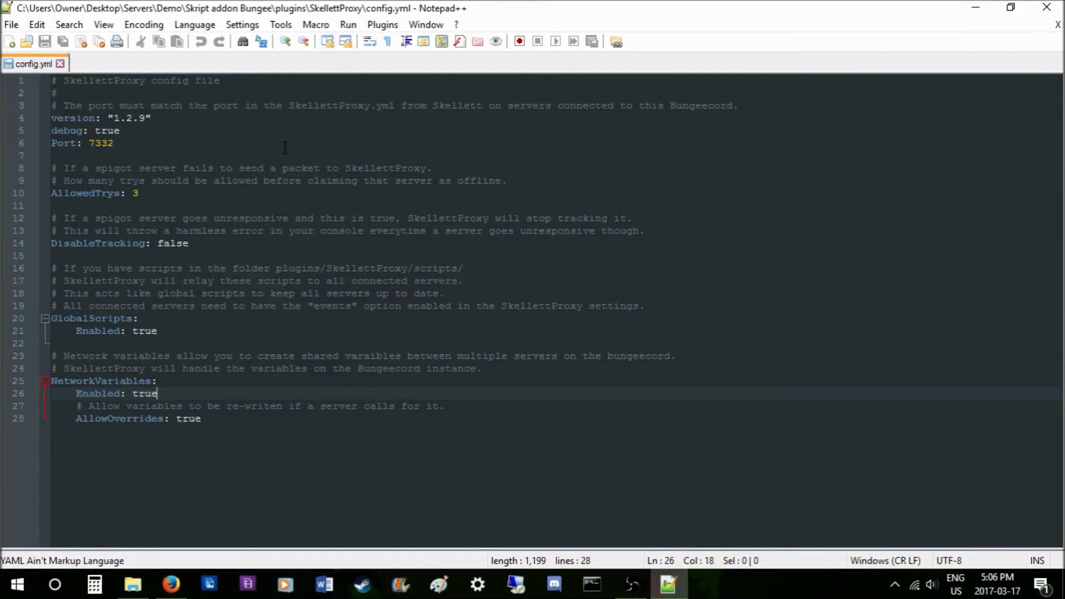
{"action": "left_click_drag", "start_coordinate": [212, 423], "coordinate": [70, 406]}
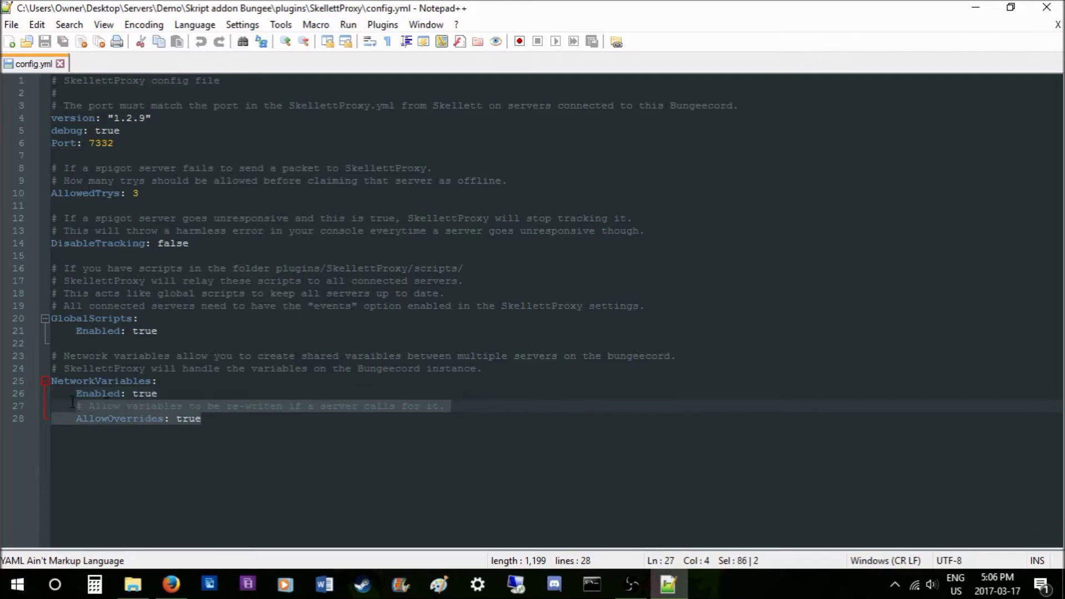
{"action": "left_click_drag", "start_coordinate": [221, 421], "coordinate": [82, 406]}
{"action": "left_click", "coordinate": [202, 419]}
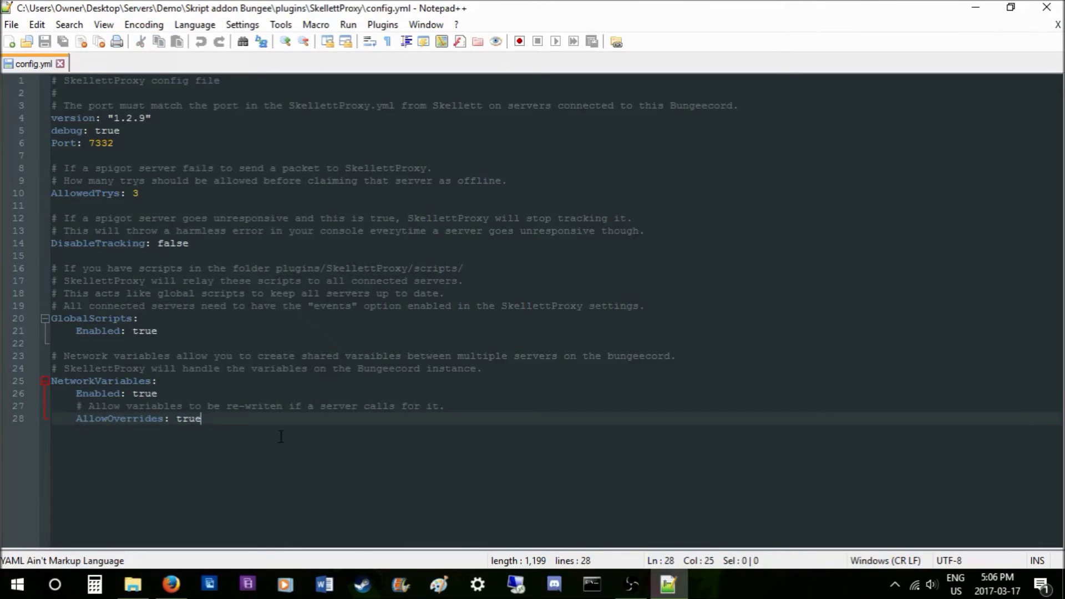
{"action": "key", "text": "Return"}
{"action": "key", "text": "BackSpace"}
{"action": "key", "text": "BackSpace"}
{"action": "key", "text": "BackSpace"}
{"action": "key", "text": "BackSpace"}
{"action": "key", "text": "BackSpace"}
{"action": "key", "text": "Return"}
{"action": "key", "text": "BackSpace"}
{"action": "key", "text": "BackSpace"}
{"action": "key", "text": "BackSpace"}
{"action": "key", "text": "BackSpace"}
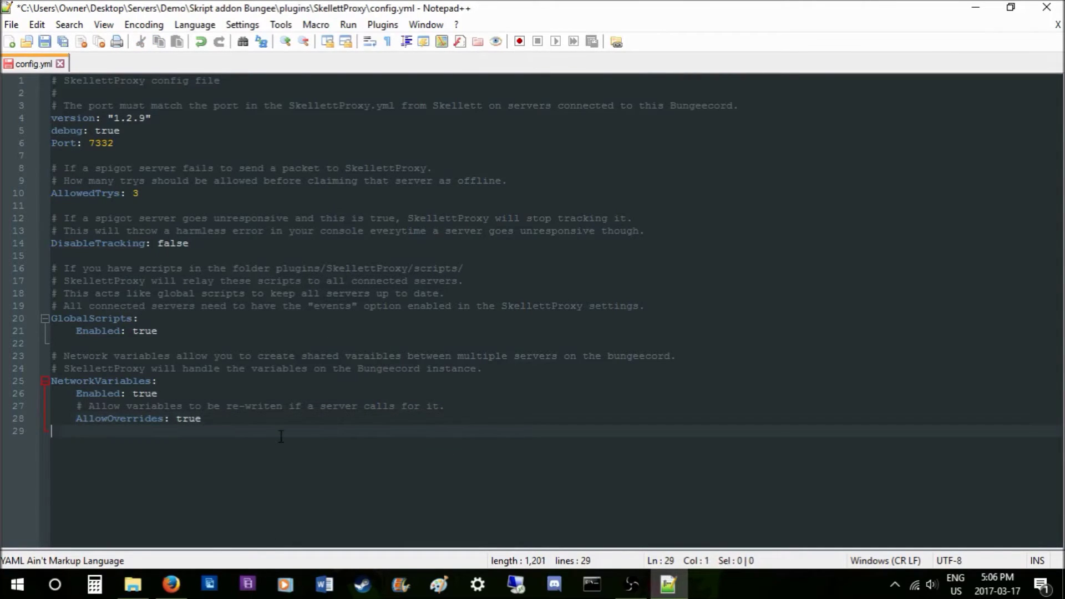
{"action": "key", "text": "BackSpace"}
{"action": "key", "text": "Return"}
{"action": "key", "text": "BackSpace"}
{"action": "key", "text": "BackSpace"}
{"action": "key", "text": "BackSpace"}
{"action": "key", "text": "BackSpace"}
{"action": "type", "text": "set {test} to true"}
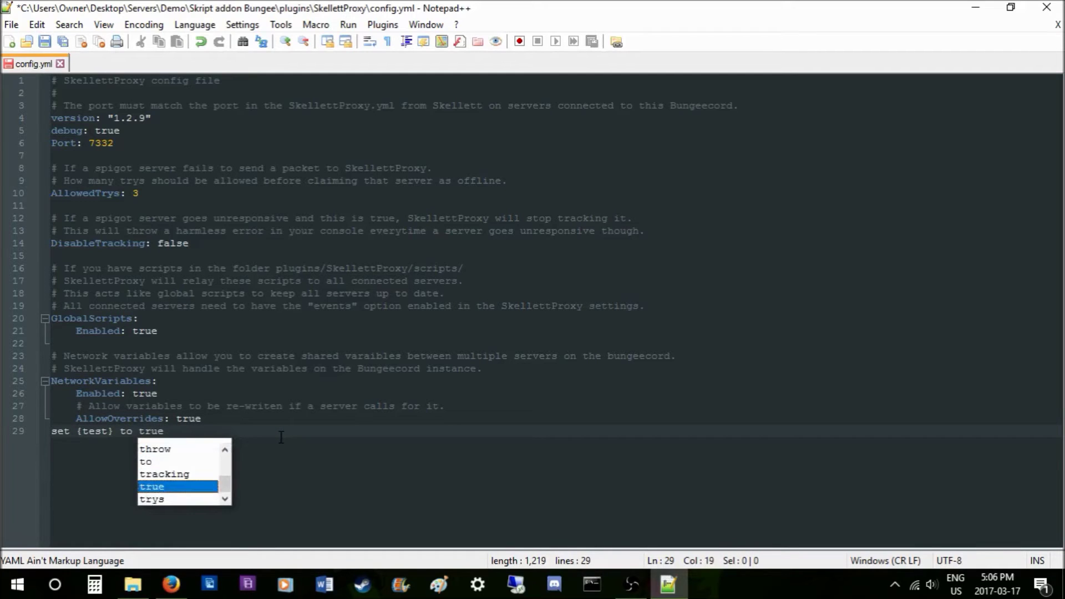
{"action": "key", "text": "Return"}
{"action": "key", "text": "Return"}
{"action": "type", "text": "set "}
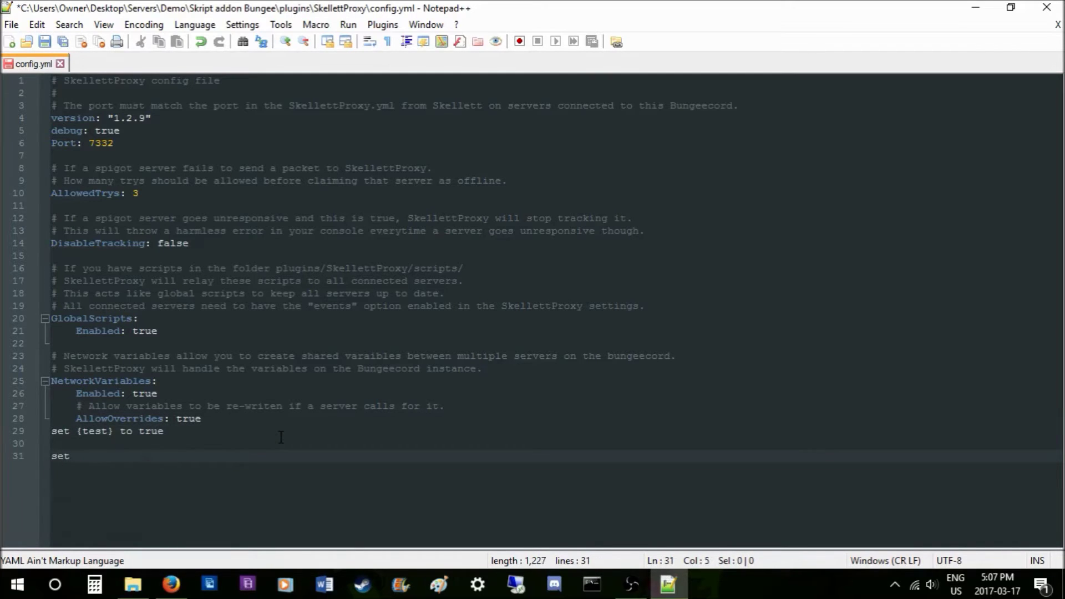
{"action": "type", "text": "{test} fa"}
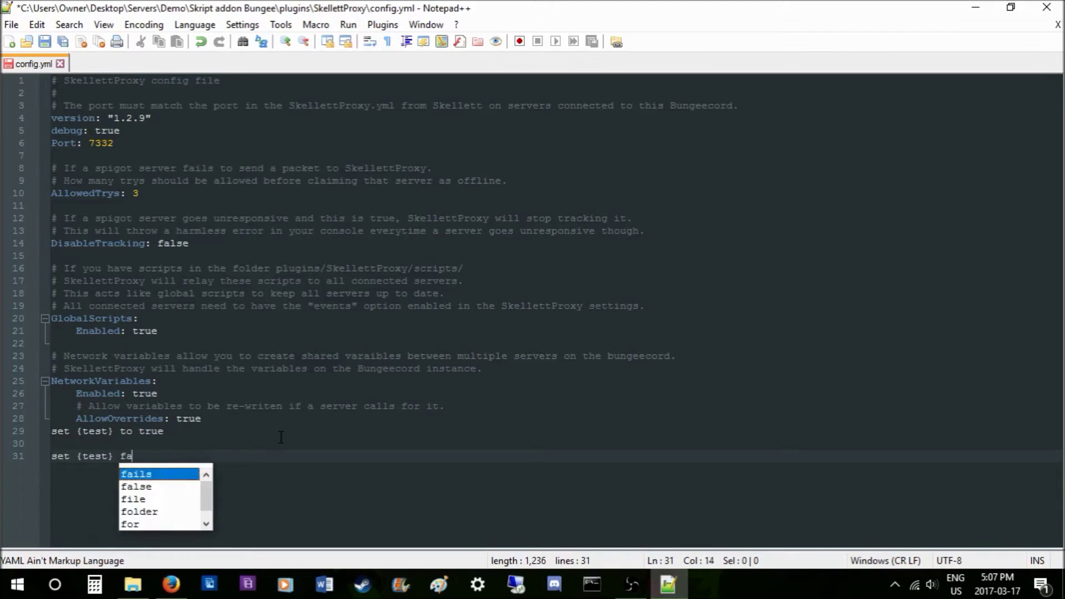
{"action": "type", "text": "lse"}
{"action": "left_click_drag", "start_coordinate": [223, 420], "coordinate": [83, 418]}
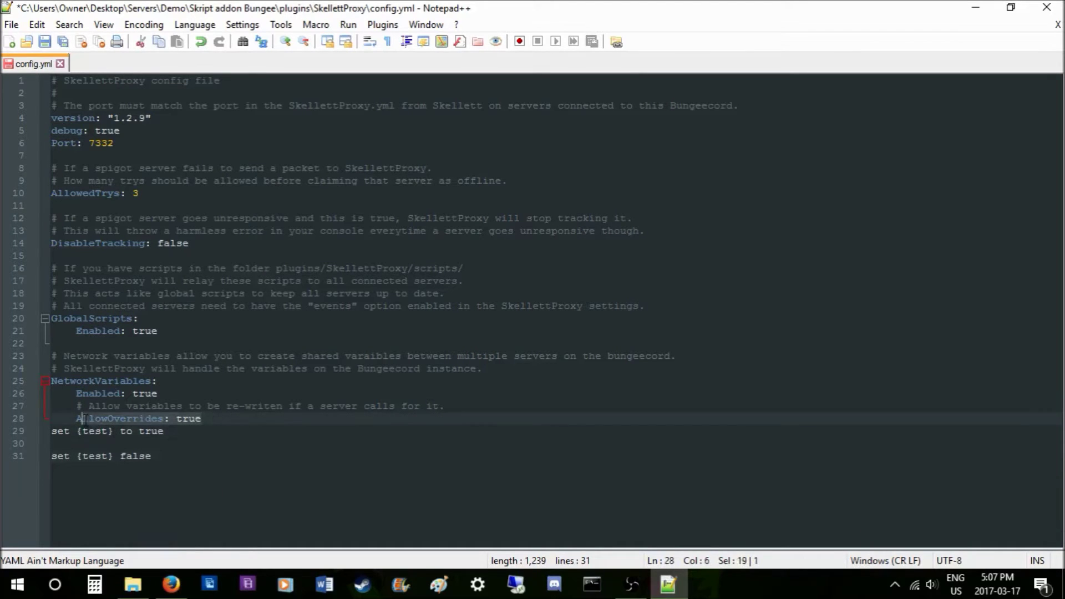
{"action": "left_click_drag", "start_coordinate": [182, 456], "coordinate": [51, 456]}
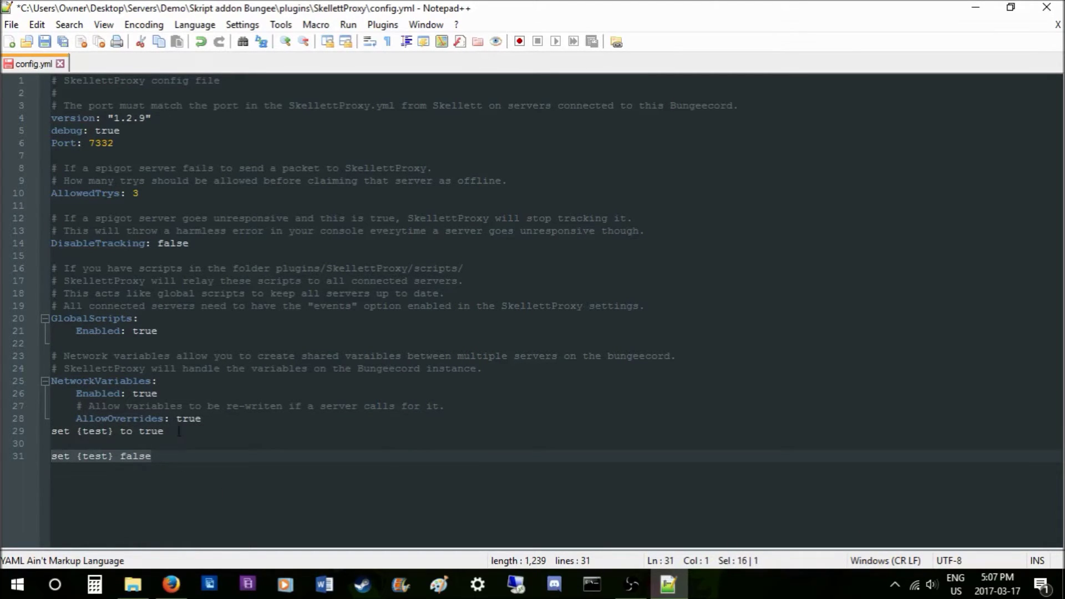
{"action": "left_click_drag", "start_coordinate": [179, 431], "coordinate": [33, 434]}
{"action": "left_click", "coordinate": [177, 456]}
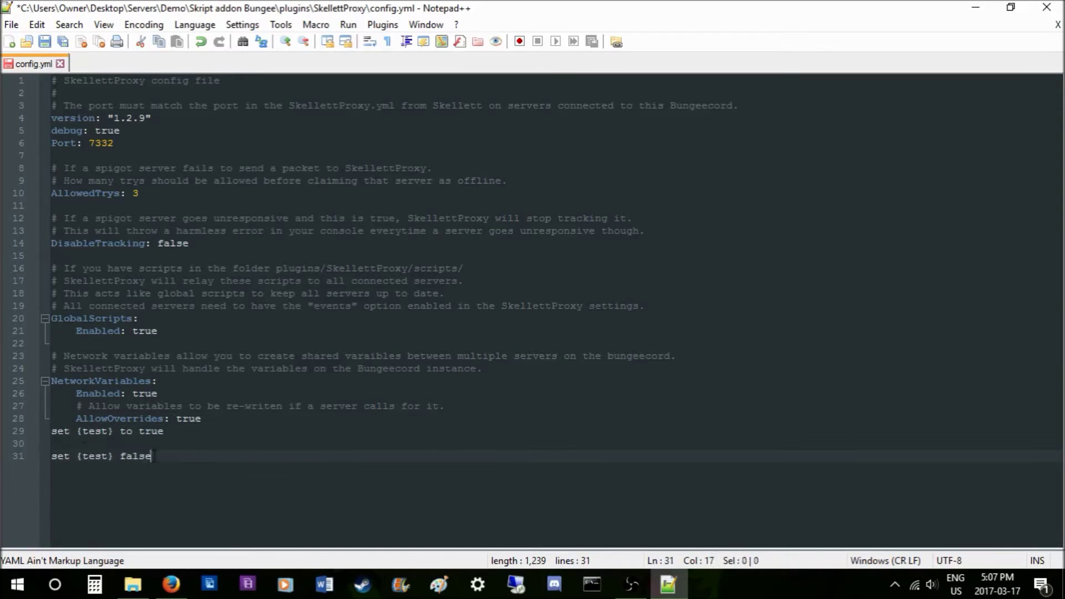
{"action": "left_click_drag", "start_coordinate": [178, 456], "coordinate": [205, 419]}
{"action": "key", "text": "Delete"}
{"action": "key", "text": "ctrl+s"}
{"action": "left_click_drag", "start_coordinate": [167, 330], "coordinate": [144, 318]}
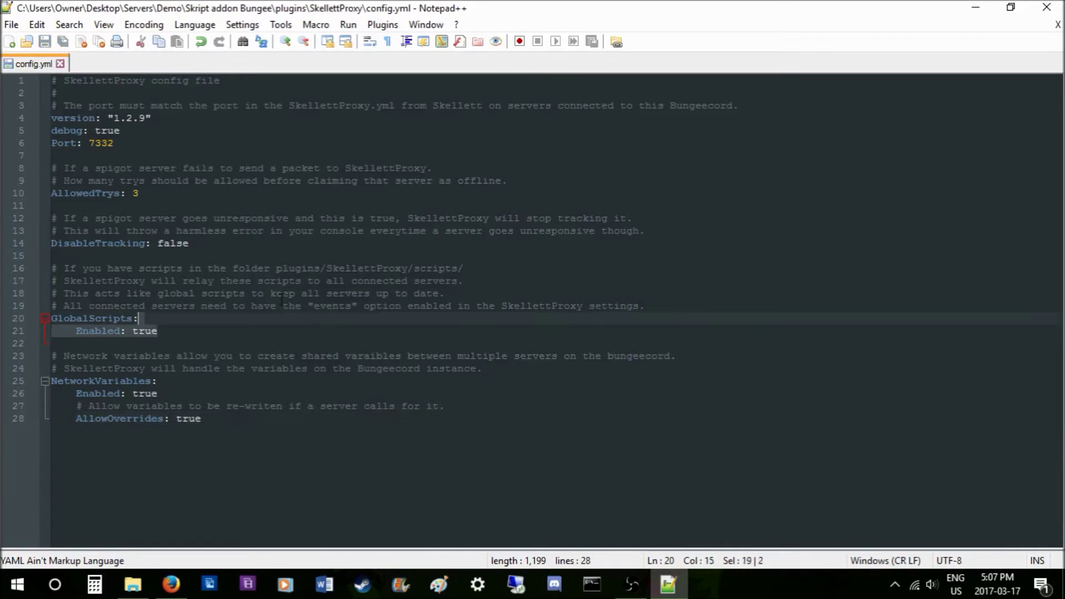
{"action": "left_click_drag", "start_coordinate": [218, 417], "coordinate": [52, 369]}
{"action": "left_click", "coordinate": [225, 417]}
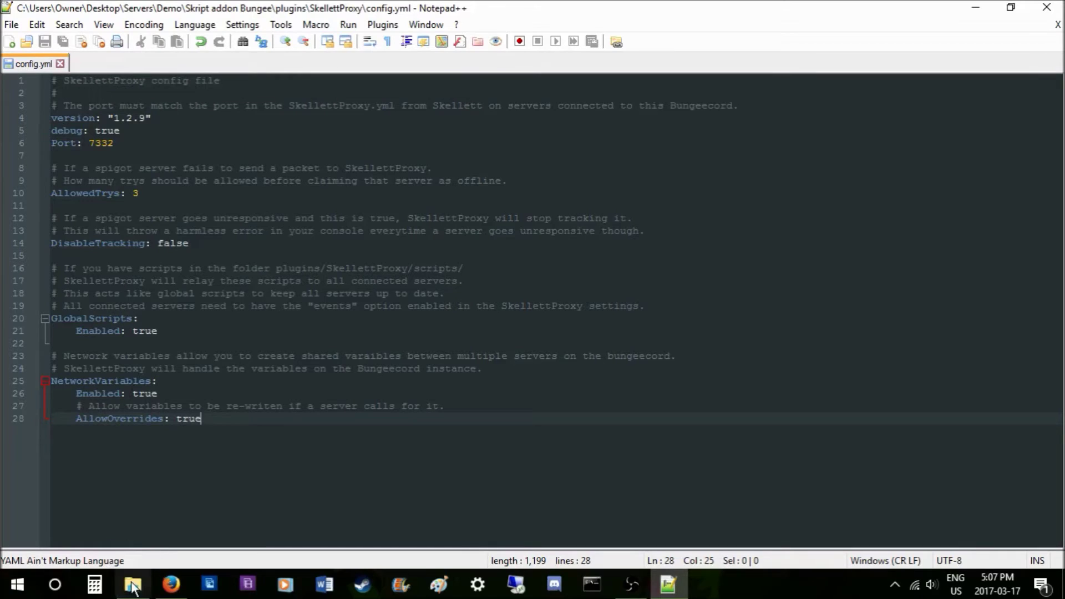
{"action": "left_click", "coordinate": [93, 143]}
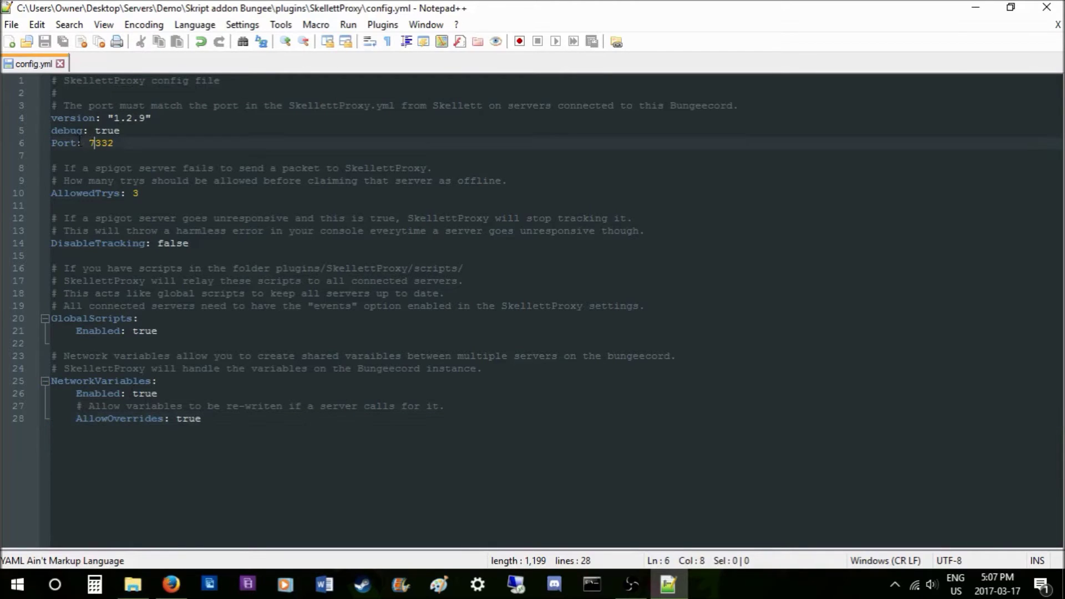
{"action": "left_click", "coordinate": [71, 143]}
{"action": "double_click", "coordinate": [101, 143]}
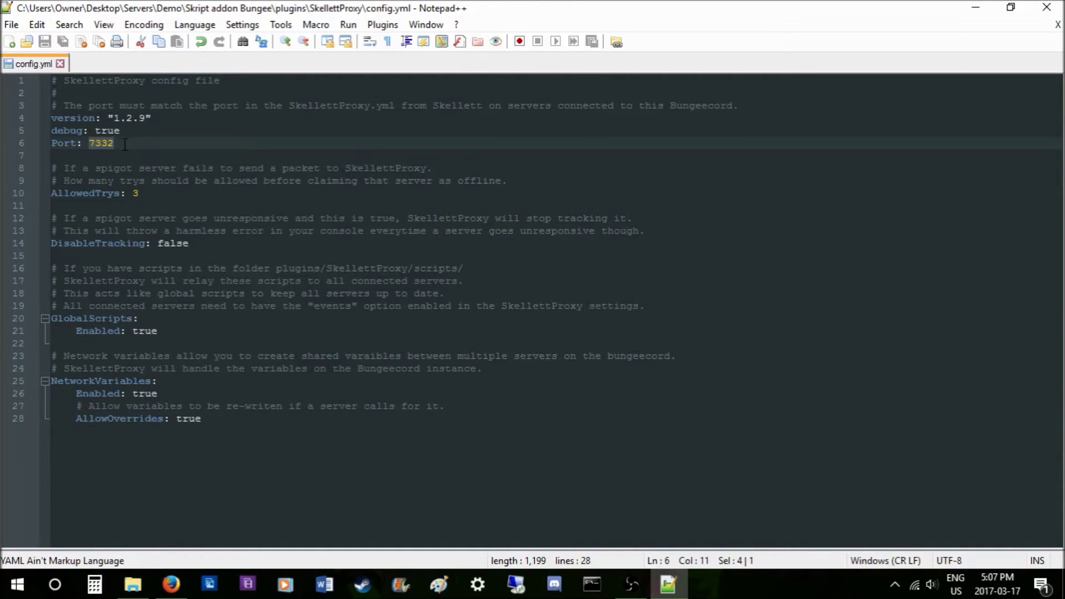
{"action": "left_click_drag", "start_coordinate": [114, 143], "coordinate": [95, 144]}
{"action": "type", "text": "1"}
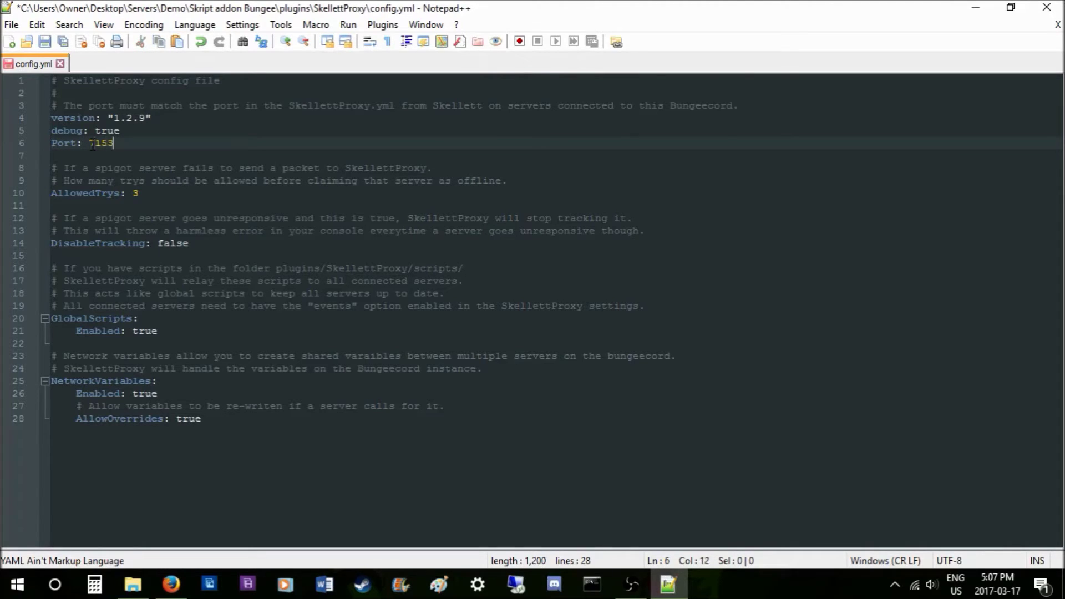
{"action": "type", "text": "337"}
{"action": "left_click", "coordinate": [94, 143]}
{"action": "key", "text": "BackSpace"}
{"action": "key", "text": "End"}
{"action": "double_click", "coordinate": [103, 145]}
{"action": "type", "text": "71536"}
{"action": "double_click", "coordinate": [117, 145]}
{"action": "type", "text": "7332"}
{"action": "key", "text": "ctrl+s"}
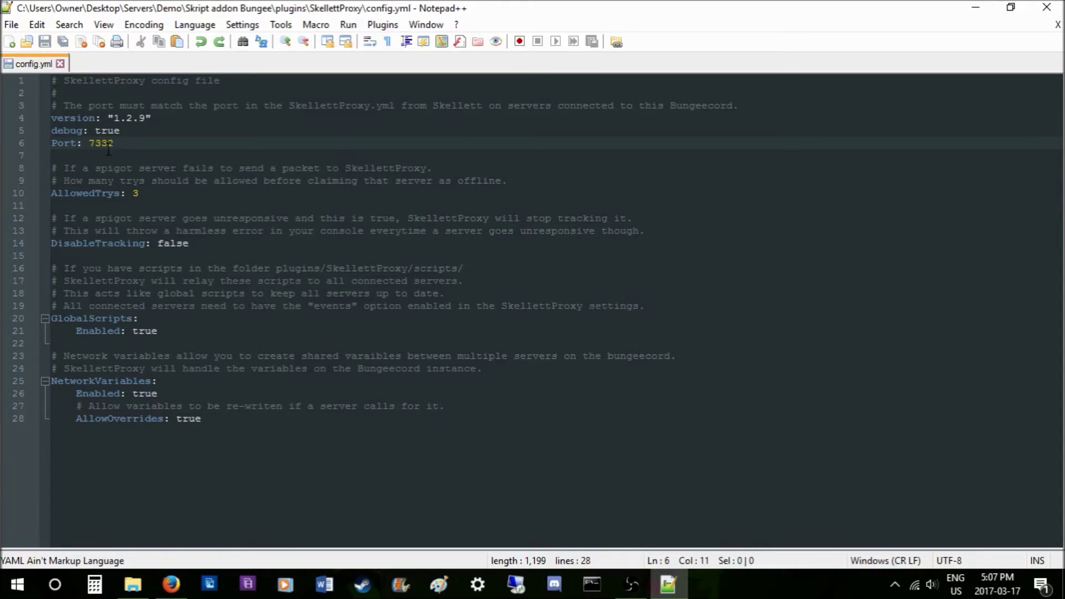
{"action": "double_click", "coordinate": [103, 144]}
{"action": "left_click", "coordinate": [149, 190]}
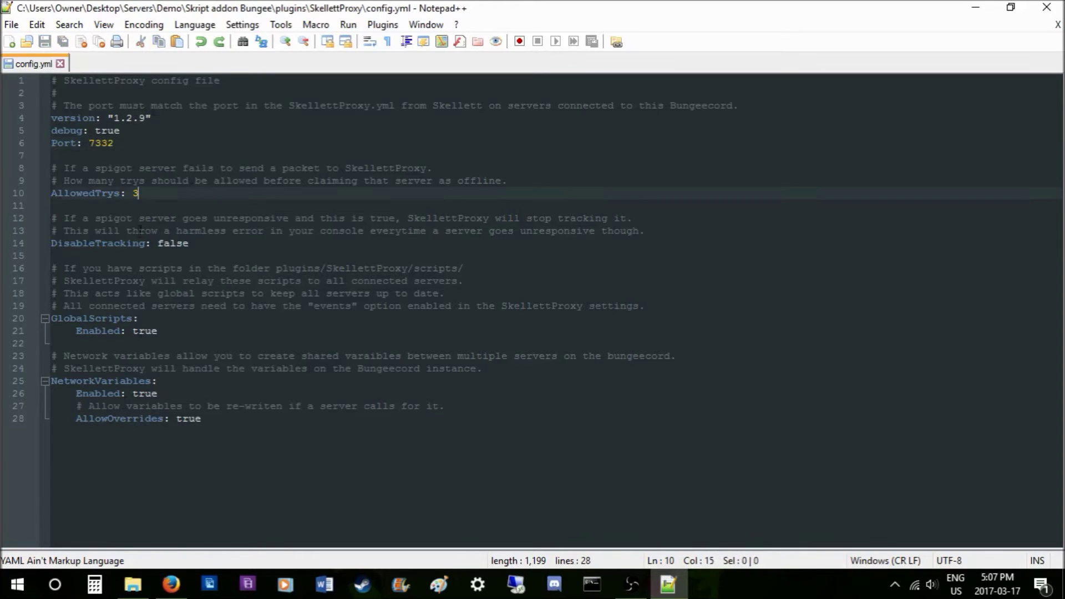
Browse to Demo > Skript addon > plugins > Skellett and open SkellettProxy.yml in Notepad++
{"action": "left_click", "coordinate": [132, 584]}
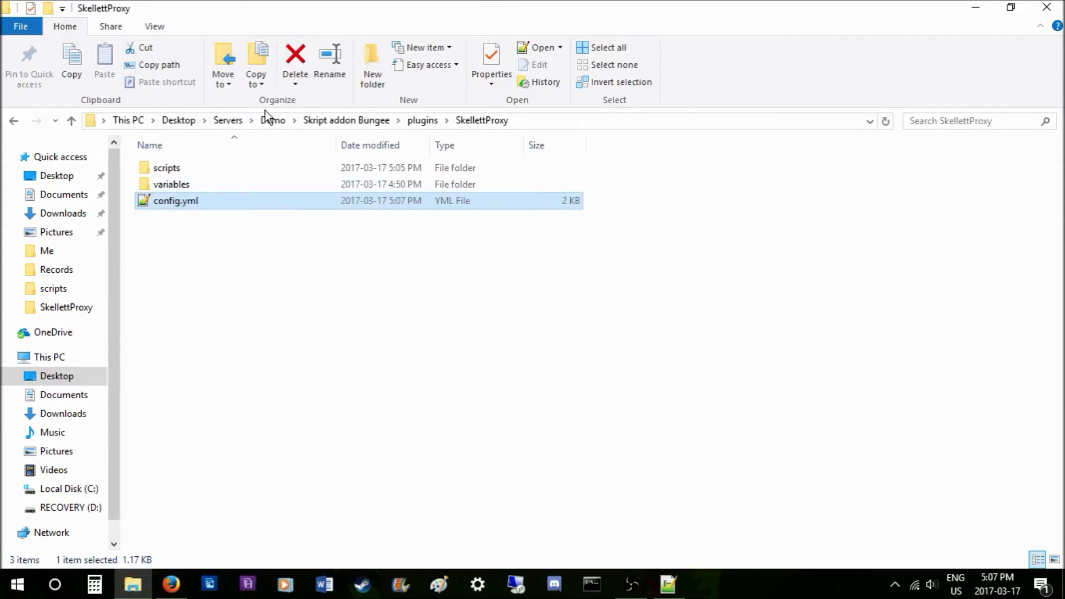
{"action": "left_click", "coordinate": [229, 120]}
{"action": "double_click", "coordinate": [175, 232]}
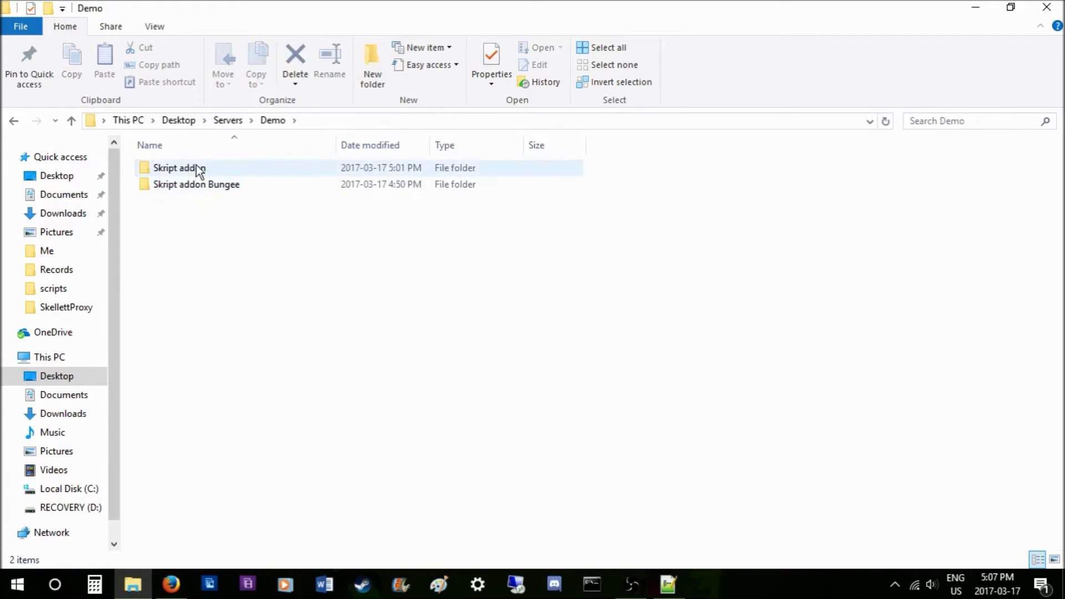
{"action": "double_click", "coordinate": [199, 168]}
{"action": "double_click", "coordinate": [181, 183]}
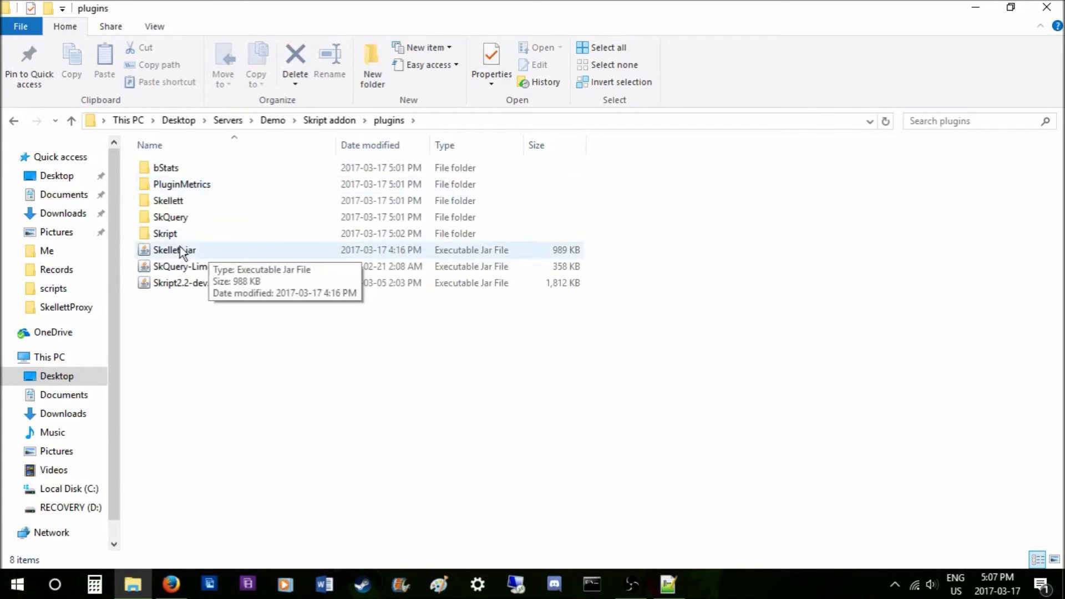
{"action": "double_click", "coordinate": [187, 233]}
{"action": "double_click", "coordinate": [179, 182]}
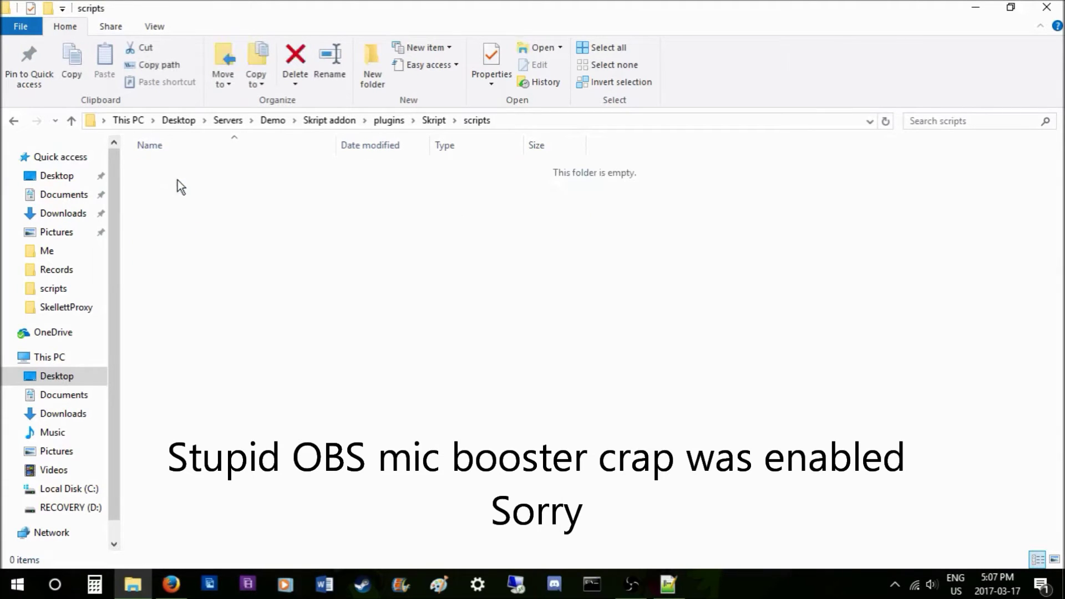
{"action": "left_click", "coordinate": [14, 120]}
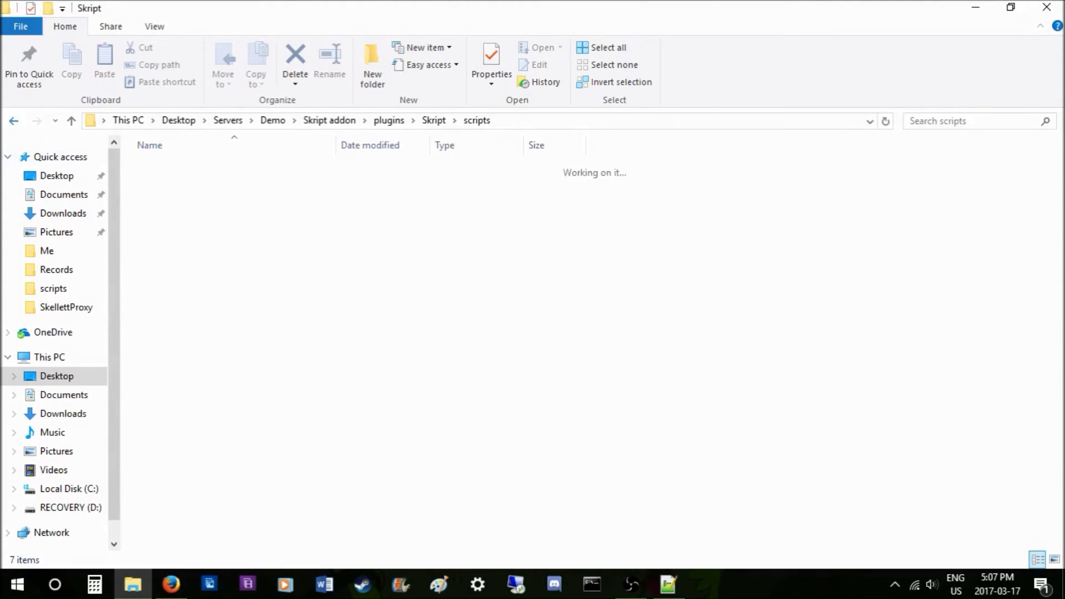
{"action": "left_click", "coordinate": [14, 120]}
{"action": "double_click", "coordinate": [176, 206]}
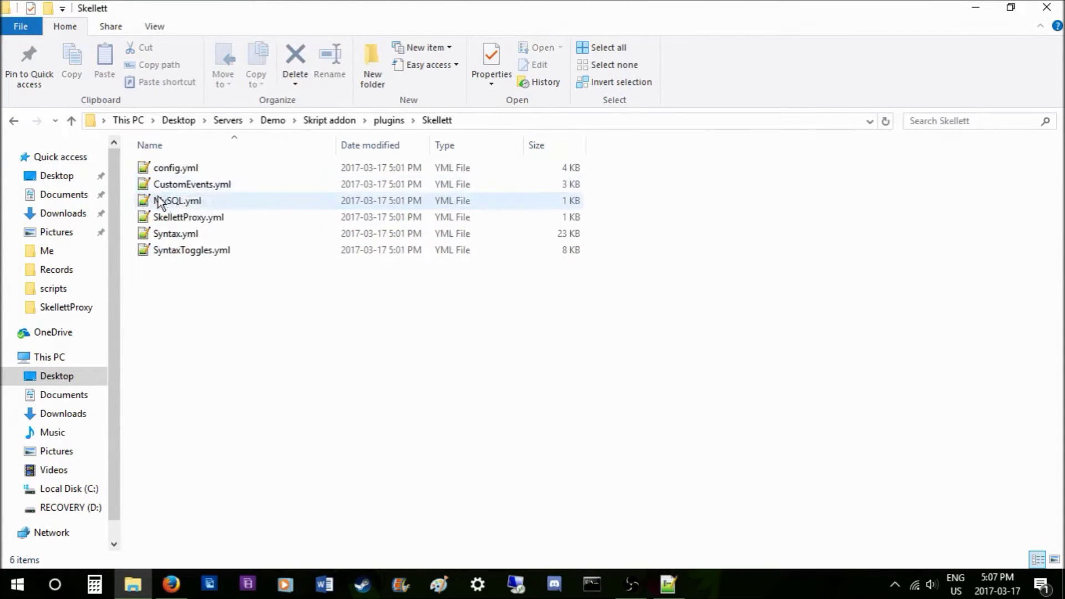
{"action": "double_click", "coordinate": [190, 217]}
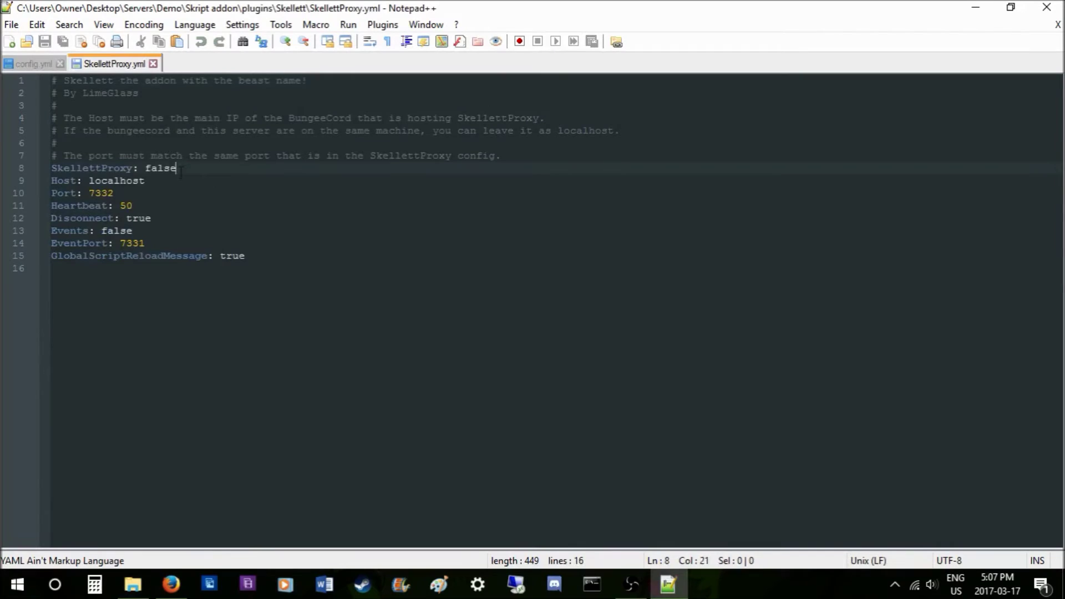
Change the SkellettProxy value on line 8 from false to true
{"action": "left_click_drag", "start_coordinate": [176, 169], "coordinate": [145, 169]}
{"action": "type", "text": "true"}
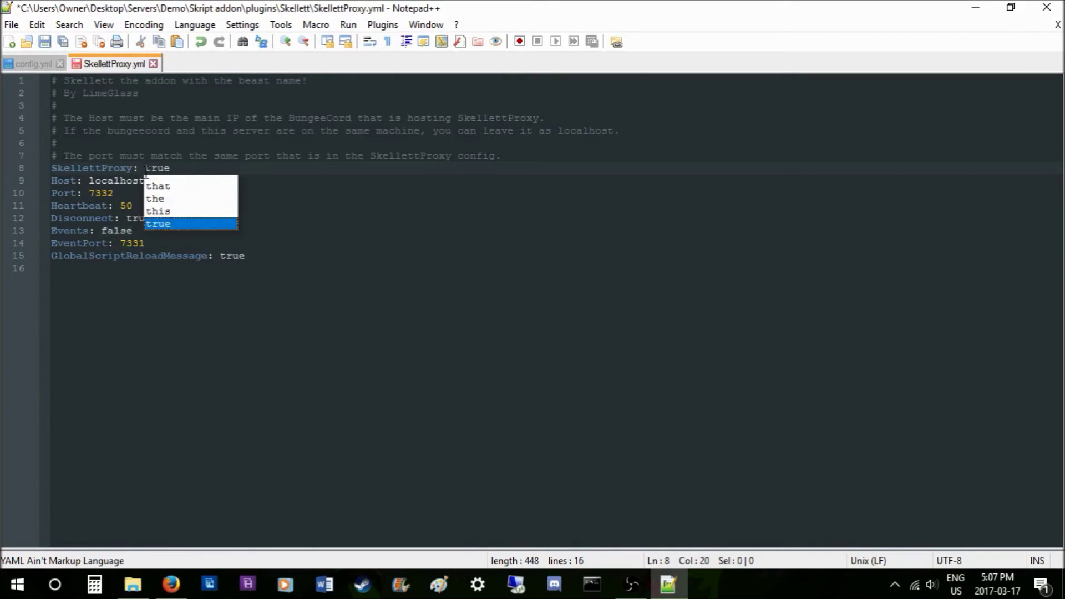
{"action": "key", "text": "Escape"}
Review the Host localhost and Port 7332 values in SkellettProxy.yml
{"action": "left_click_drag", "start_coordinate": [143, 180], "coordinate": [28, 182]}
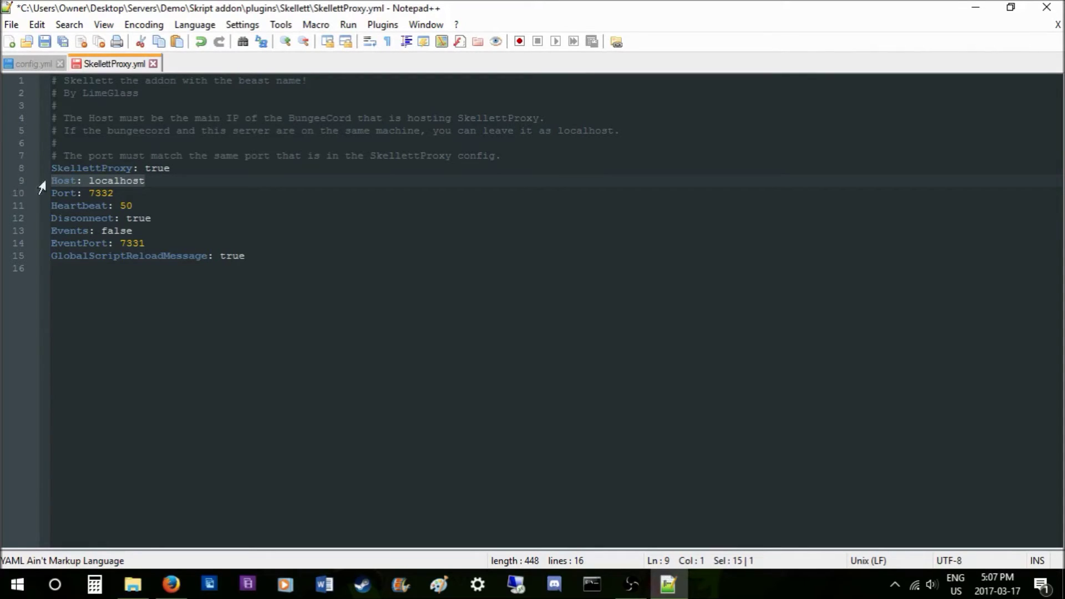
{"action": "double_click", "coordinate": [100, 181]}
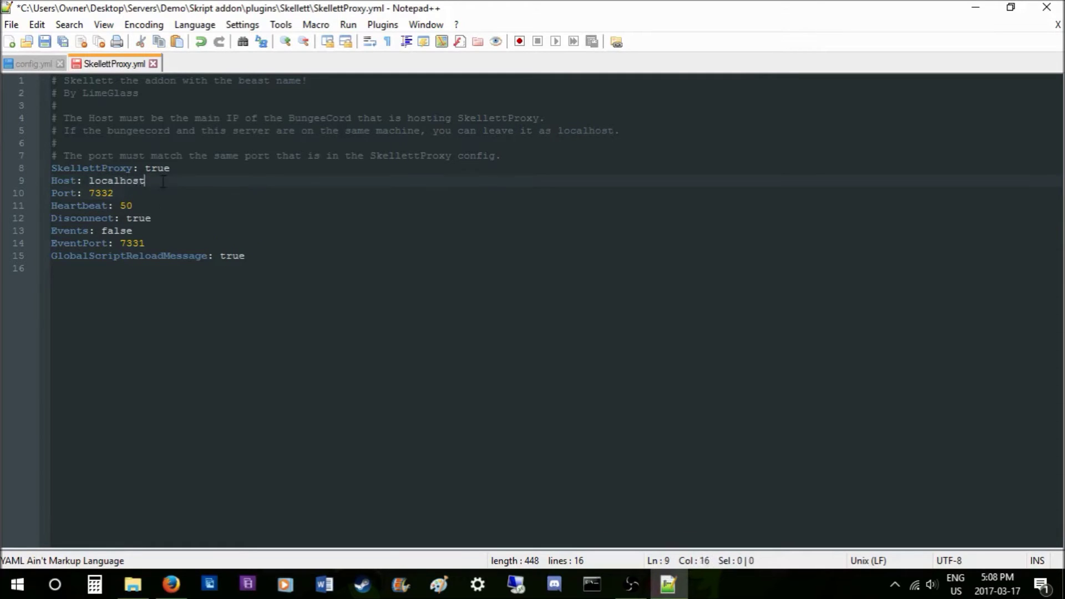
{"action": "left_click_drag", "start_coordinate": [145, 181], "coordinate": [88, 179]}
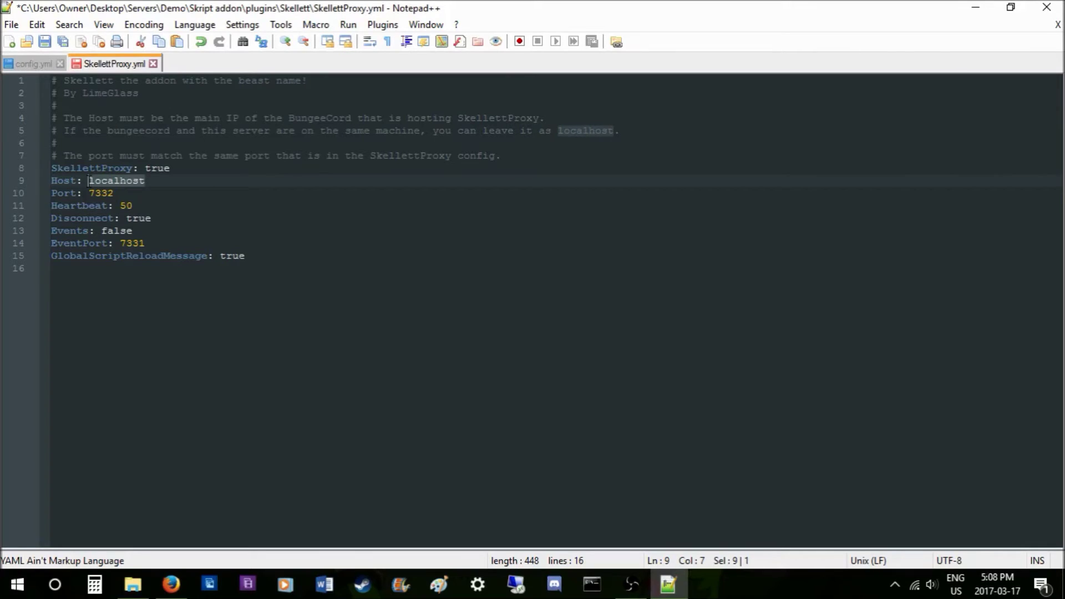
{"action": "left_click", "coordinate": [114, 193]}
{"action": "left_click_drag", "start_coordinate": [146, 180], "coordinate": [89, 181]}
{"action": "left_click", "coordinate": [96, 193]}
{"action": "double_click", "coordinate": [98, 193]}
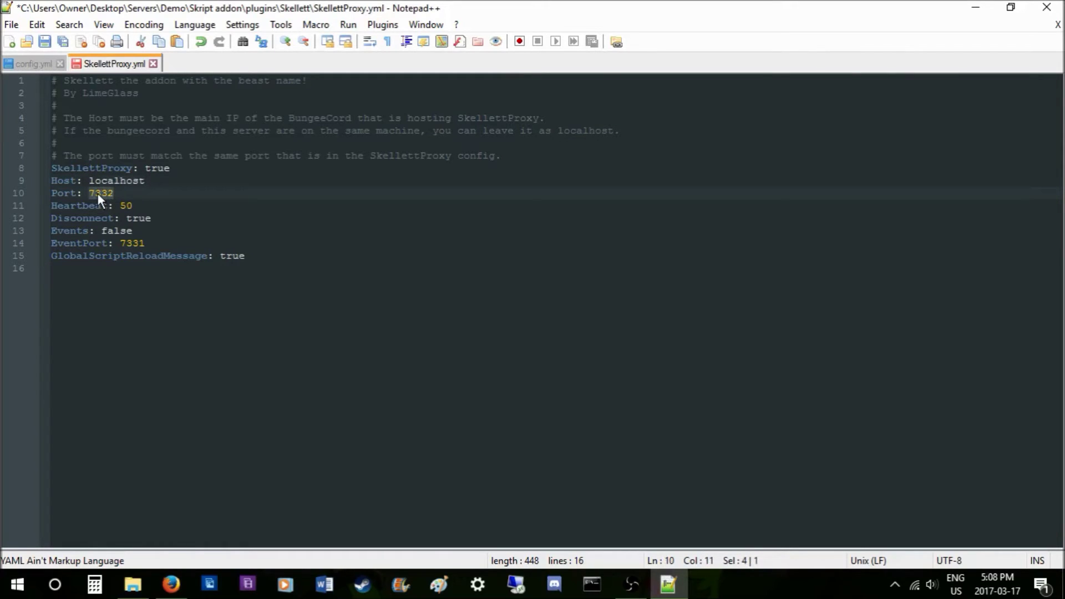
{"action": "key", "text": "Right"}
Compare config.yml's debug and Port lines against SkellettProxy.yml's Heartbeat value 50
{"action": "left_click", "coordinate": [20, 64]}
{"action": "left_click_drag", "start_coordinate": [114, 143], "coordinate": [51, 130]}
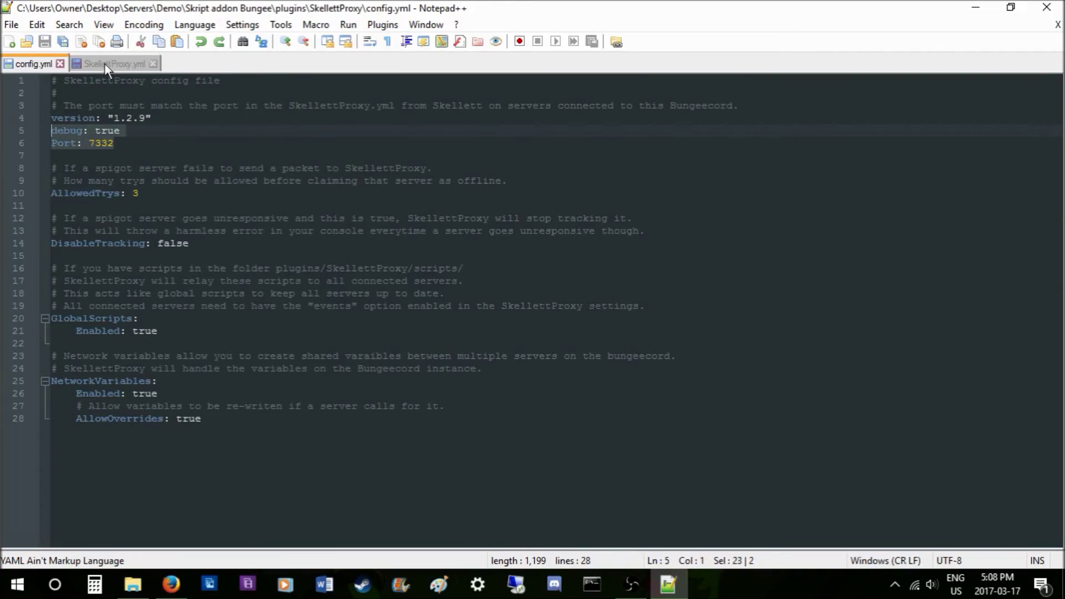
{"action": "left_click", "coordinate": [105, 65]}
{"action": "left_click", "coordinate": [161, 206]}
{"action": "left_click_drag", "start_coordinate": [133, 206], "coordinate": [120, 206]}
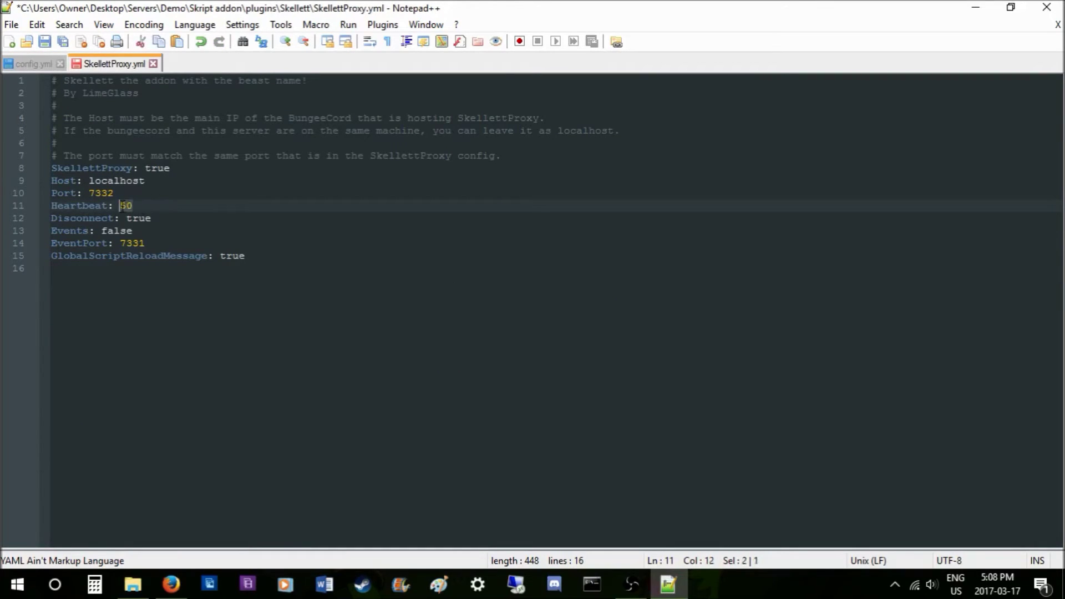
Check config.yml's AllowedTrys: 3, then erase the Heartbeat value 50
{"action": "left_click", "coordinate": [18, 65]}
{"action": "left_click", "coordinate": [166, 197]}
{"action": "triple_click", "coordinate": [166, 197]}
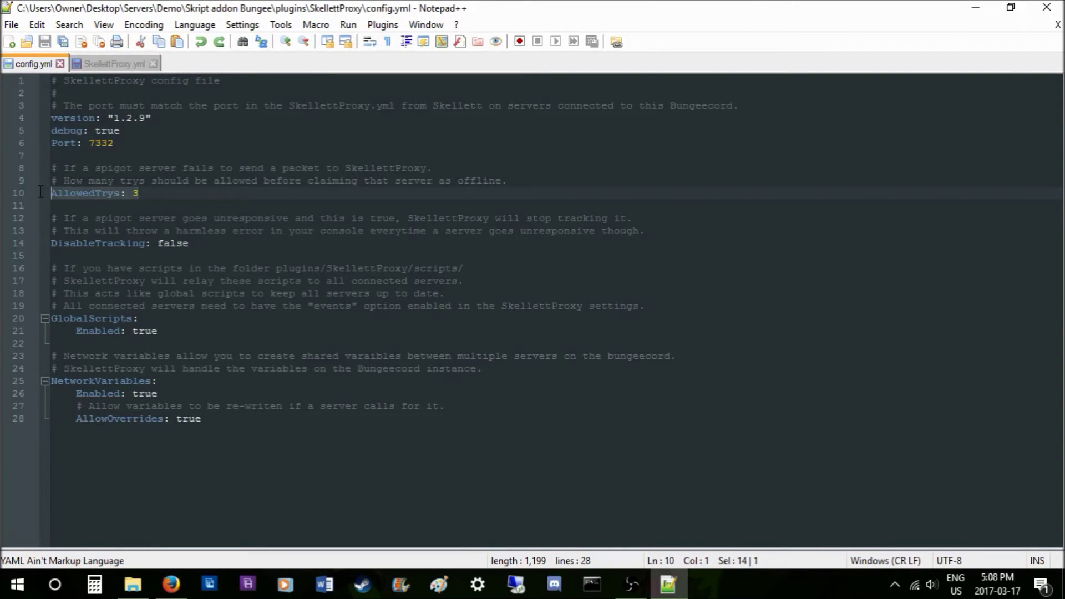
{"action": "left_click", "coordinate": [108, 63]}
{"action": "left_click", "coordinate": [144, 206]}
{"action": "left_click_drag", "start_coordinate": [139, 206], "coordinate": [51, 206]}
{"action": "left_click", "coordinate": [25, 66]}
{"action": "left_click", "coordinate": [111, 64]}
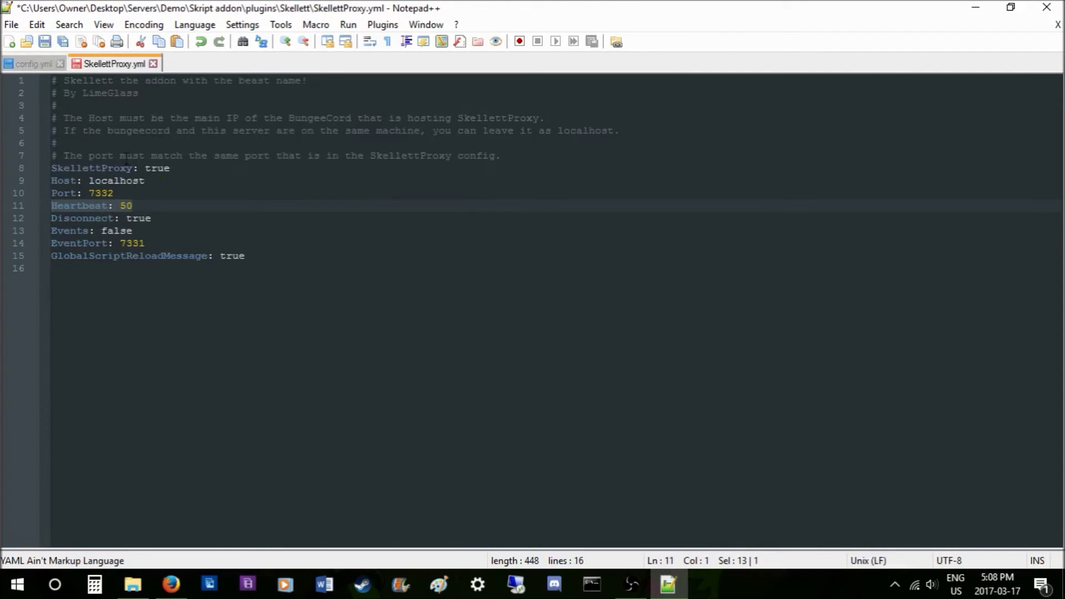
{"action": "left_click", "coordinate": [150, 205]}
{"action": "key", "text": "BackSpace"}
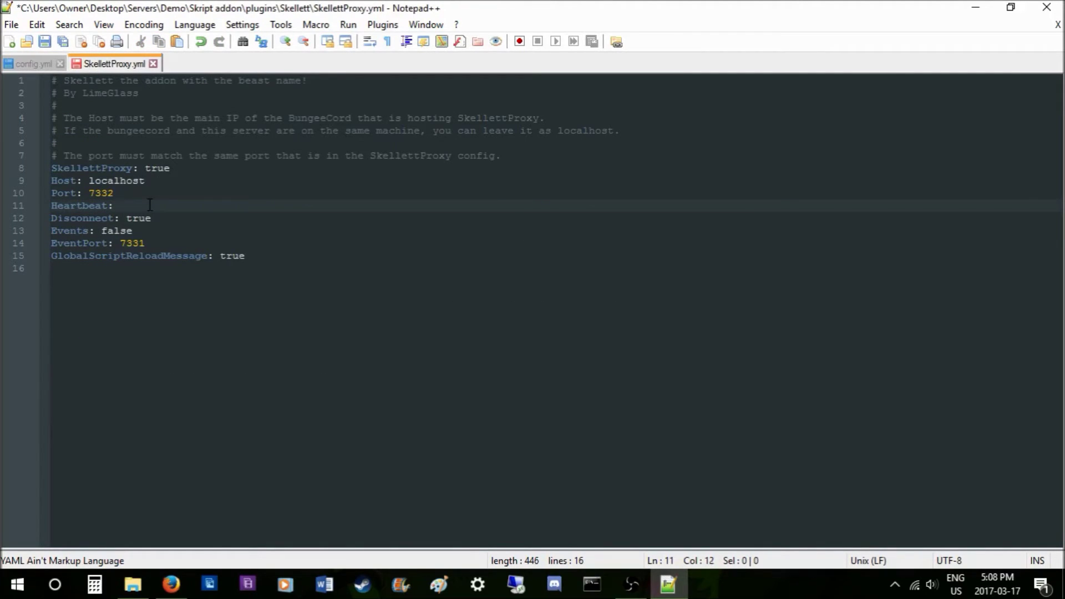
Enter 10 for Heartbeat and check config.yml's Port 7332 and AllowedTrys lines
{"action": "type", "text": "0"}
{"action": "left_click", "coordinate": [41, 65]}
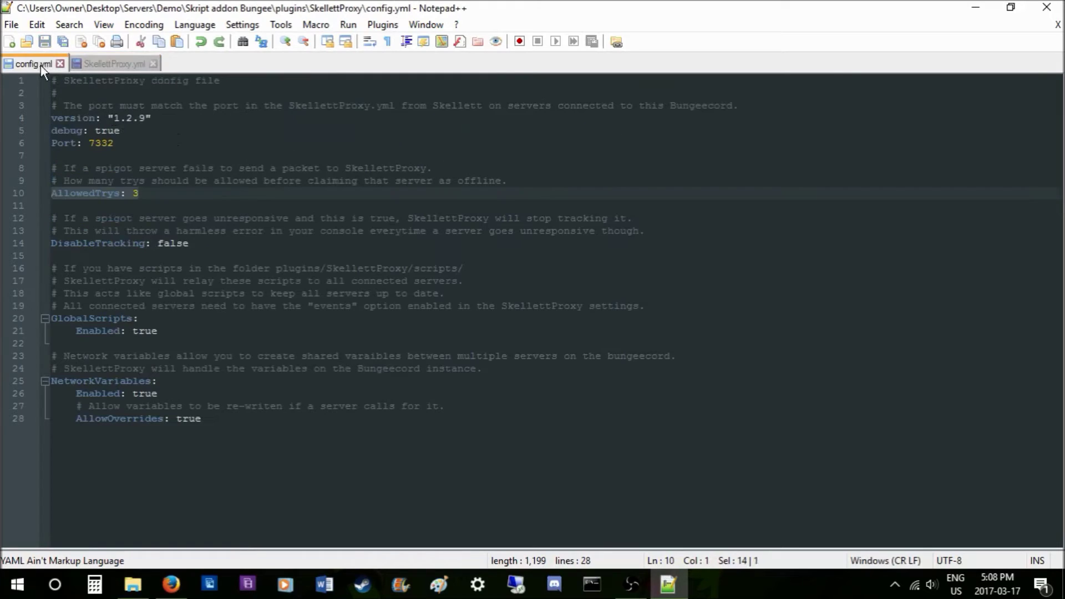
{"action": "left_click", "coordinate": [163, 138]}
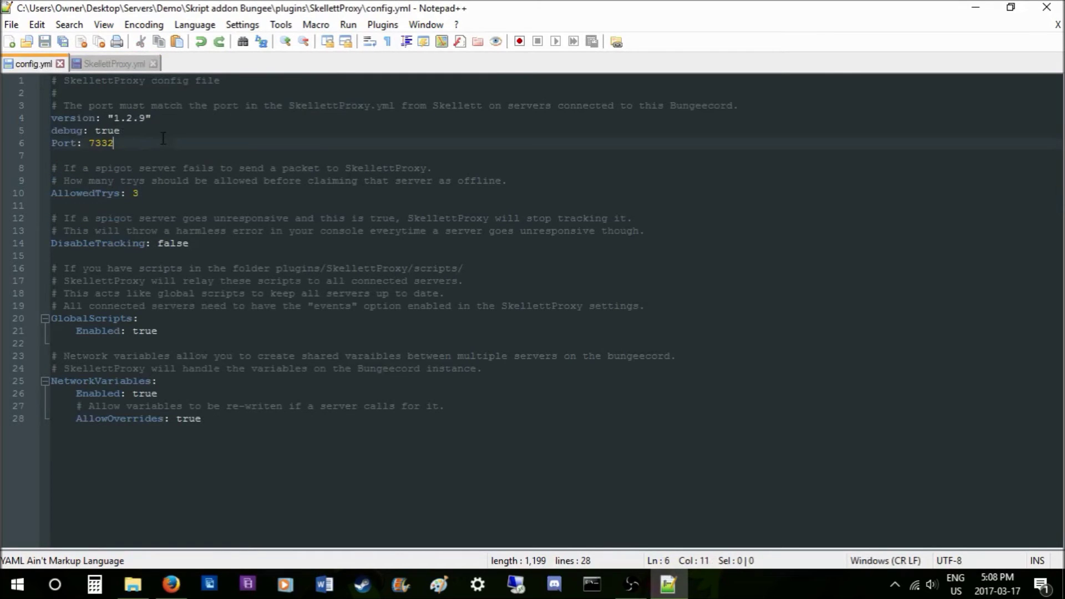
{"action": "left_click", "coordinate": [153, 194]}
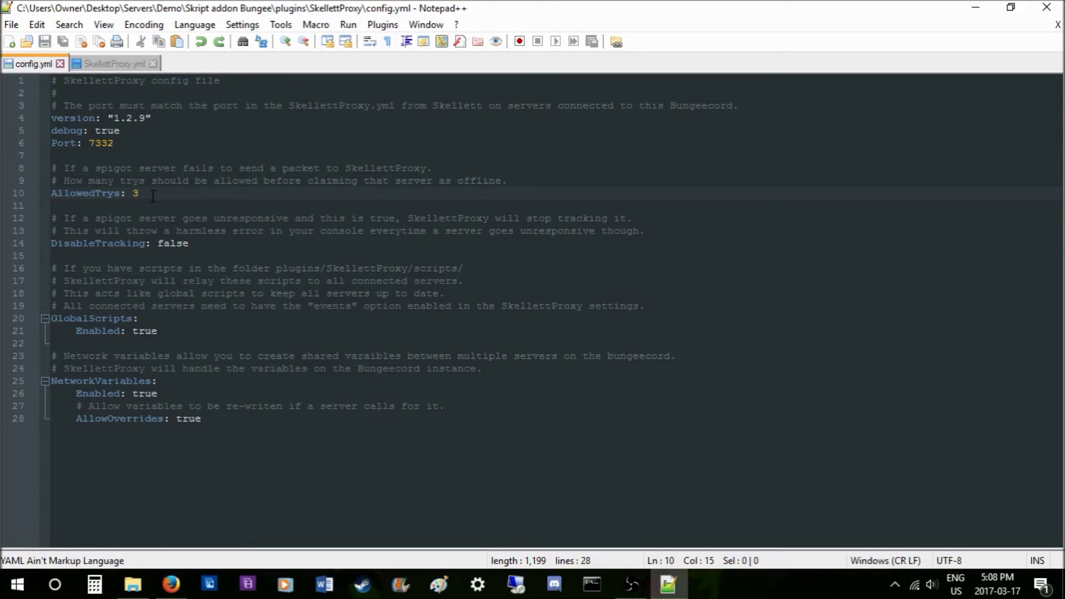
{"action": "left_click", "coordinate": [124, 61]}
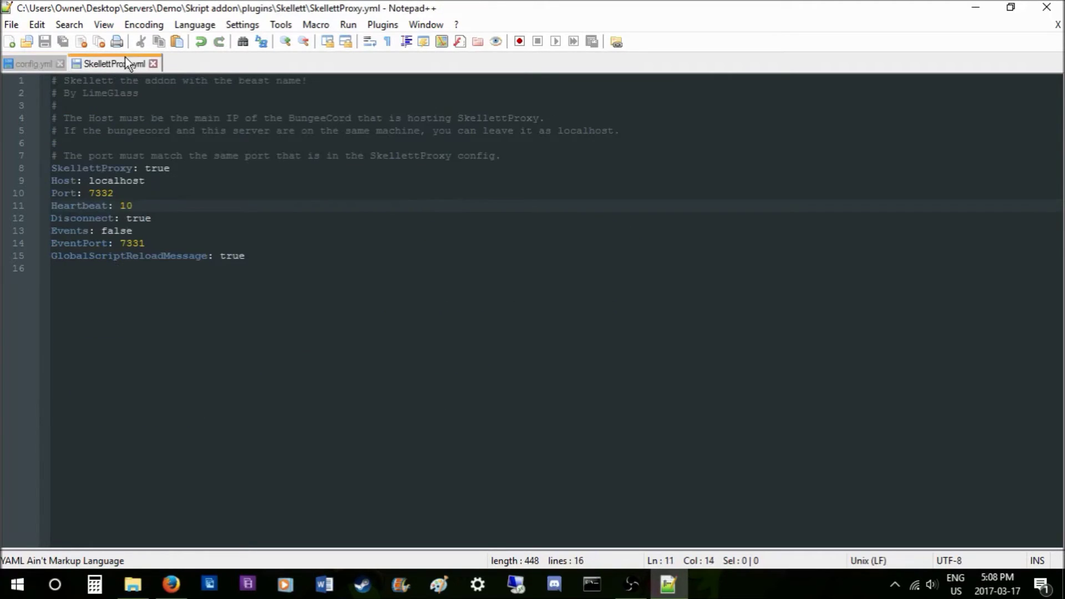
{"action": "left_click", "coordinate": [25, 62]}
{"action": "left_click_drag", "start_coordinate": [145, 193], "coordinate": [24, 196]}
{"action": "left_click", "coordinate": [175, 194]}
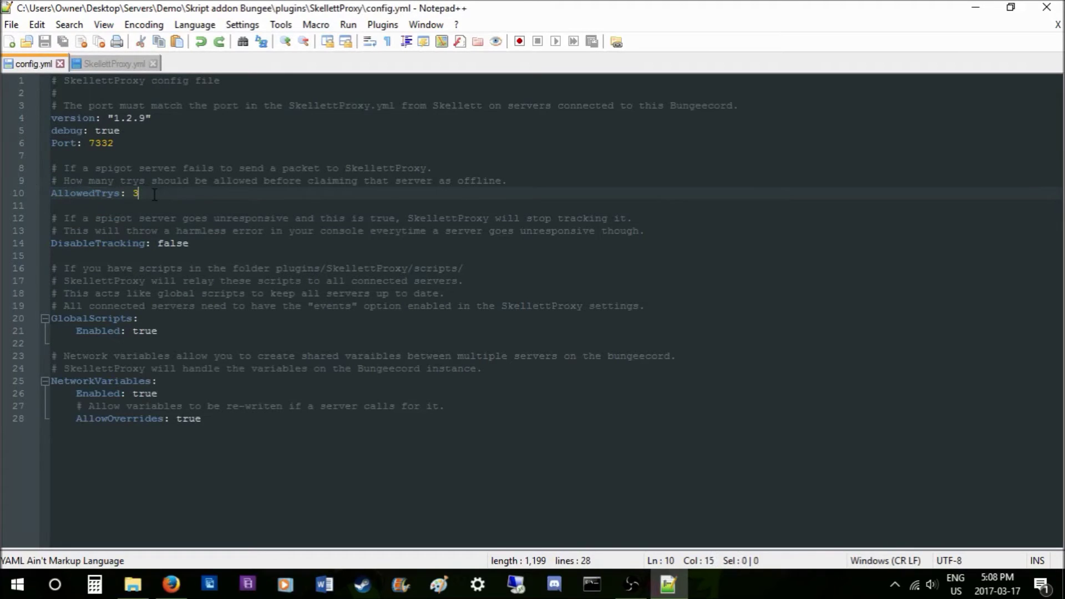
Remove the trailing 0 from the Heartbeat value 10
{"action": "left_click", "coordinate": [111, 69]}
{"action": "left_click_drag", "start_coordinate": [137, 206], "coordinate": [122, 212]}
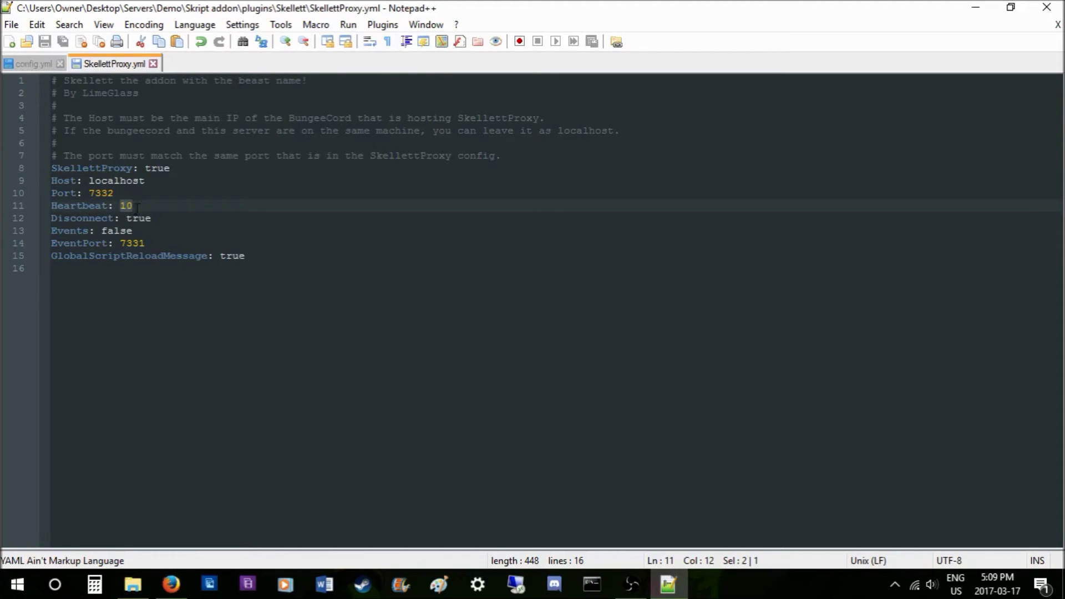
{"action": "left_click", "coordinate": [165, 210]}
{"action": "key", "text": "BackSpace"}
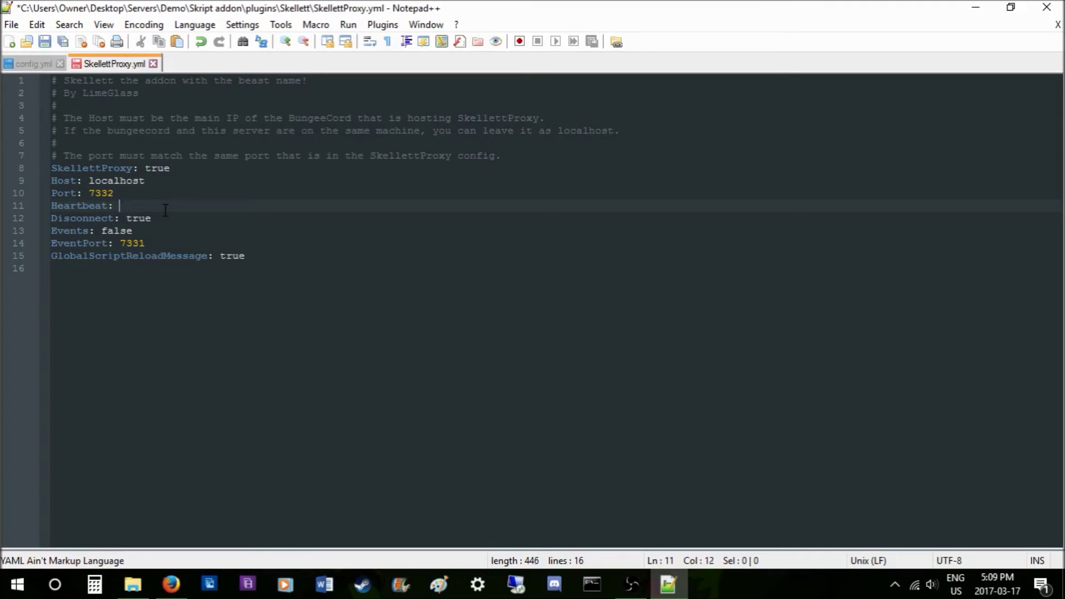
Try AllowedTrys values 10 and 7 in config.yml, then restore it to 3
{"action": "left_click", "coordinate": [38, 63]}
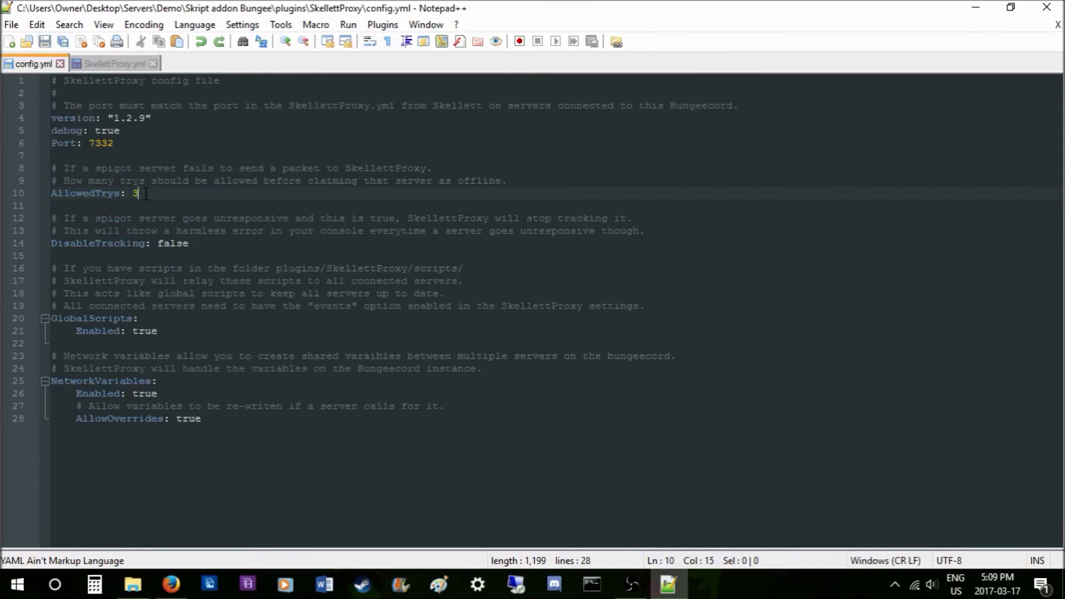
{"action": "key", "text": "BackSpace"}
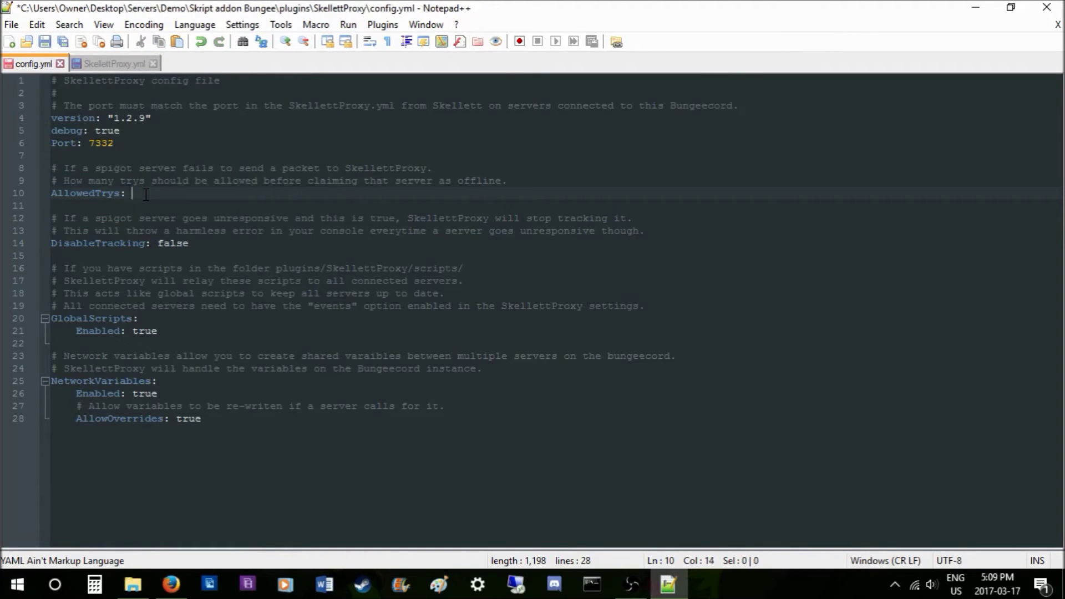
{"action": "type", "text": "10"}
{"action": "key", "text": "BackSpace"}
{"action": "key", "text": "BackSpace"}
{"action": "type", "text": "7"}
{"action": "key", "text": "BackSpace"}
{"action": "type", "text": "3"}
Set Heartbeat back to 50 and save SkellettProxy.yml
{"action": "left_click", "coordinate": [113, 66]}
{"action": "key", "text": "BackSpace"}
{"action": "type", "text": "50"}
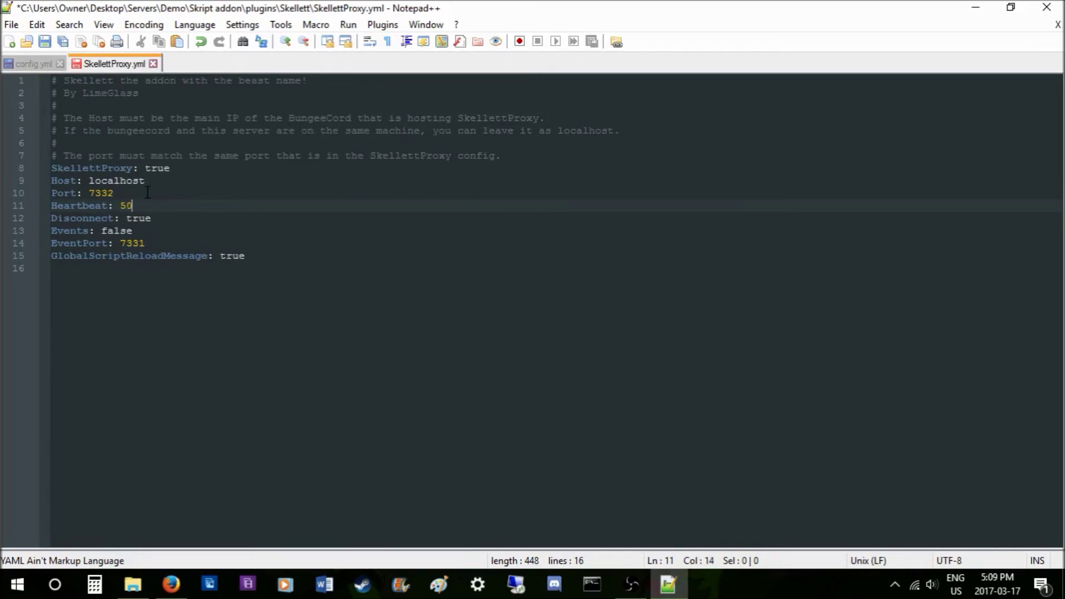
{"action": "key", "text": "ctrl+s"}
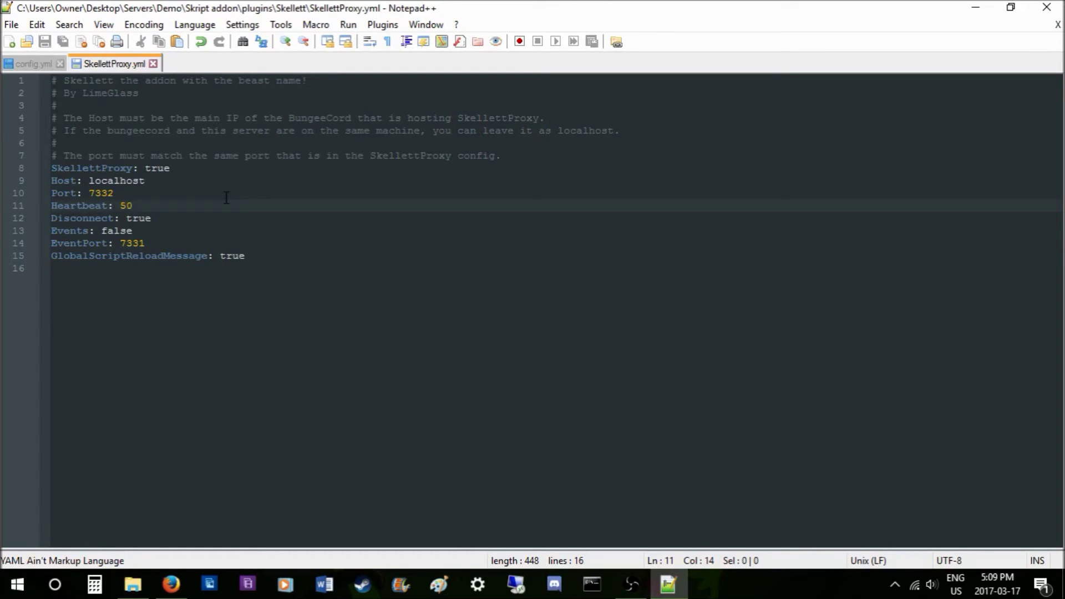
{"action": "key", "text": "shift+Left"}
{"action": "key", "text": "shift+Left"}
{"action": "key", "text": "shift+Left"}
{"action": "left_click_drag", "start_coordinate": [152, 218], "coordinate": [51, 218]}
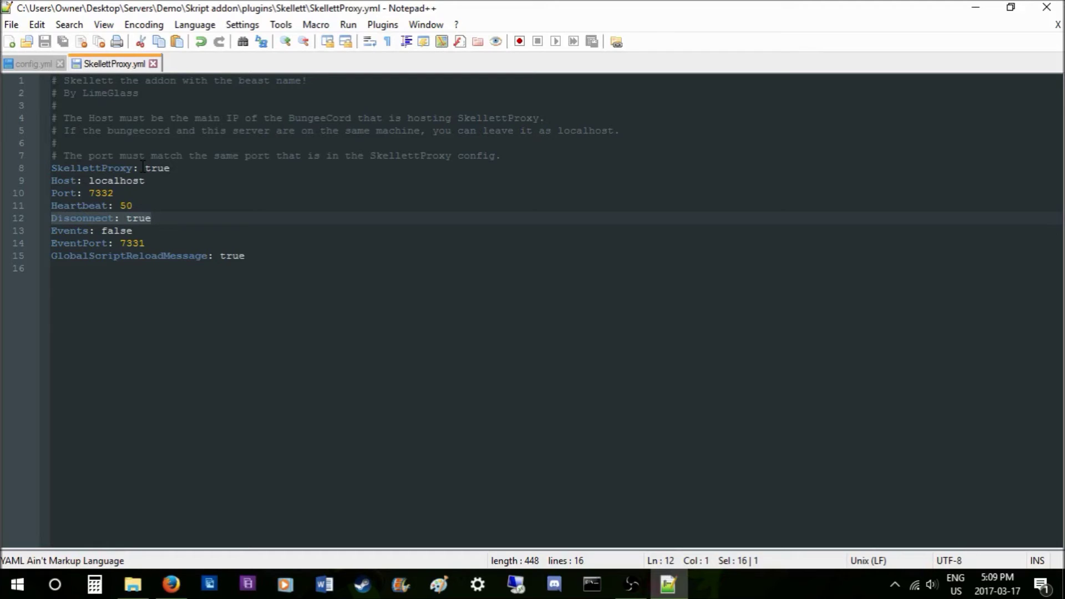
{"action": "key", "text": "End"}
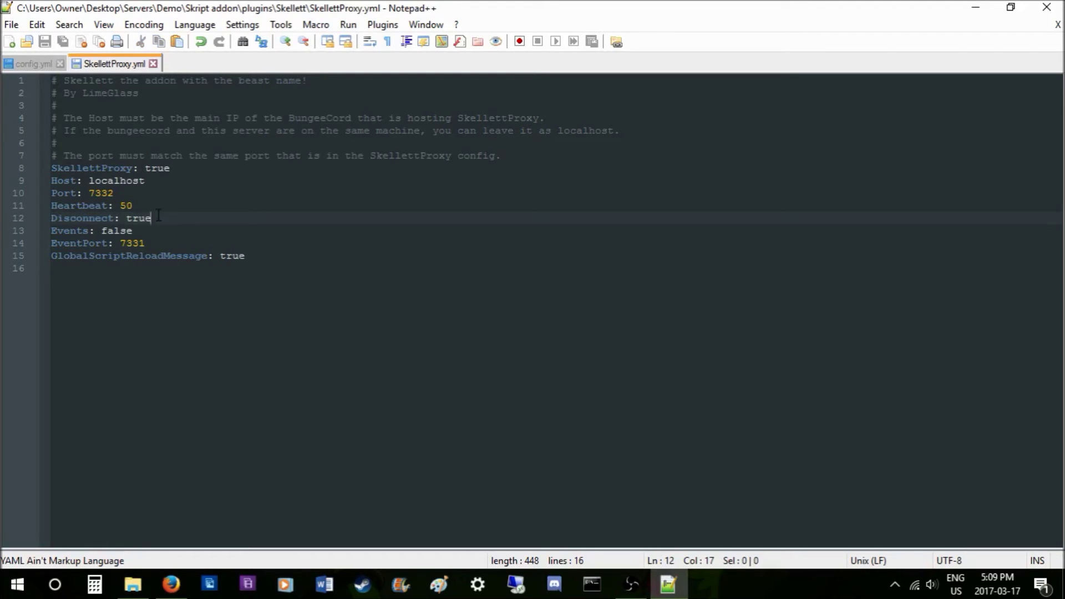
{"action": "key", "text": "ctrl+shift+Left"}
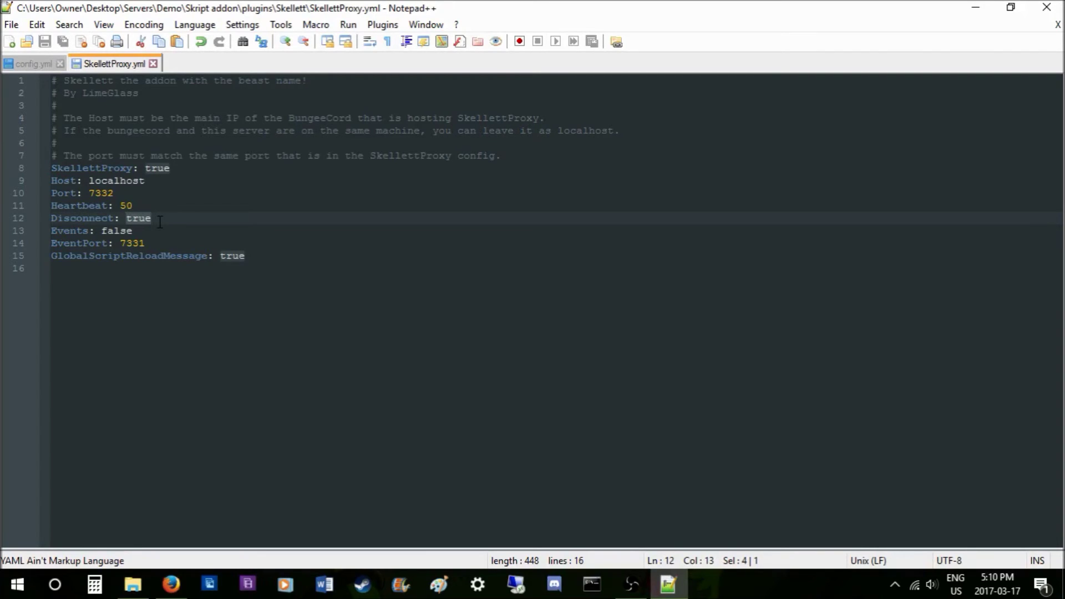
{"action": "left_click", "coordinate": [148, 229]}
{"action": "double_click", "coordinate": [138, 218]}
{"action": "left_click", "coordinate": [143, 229]}
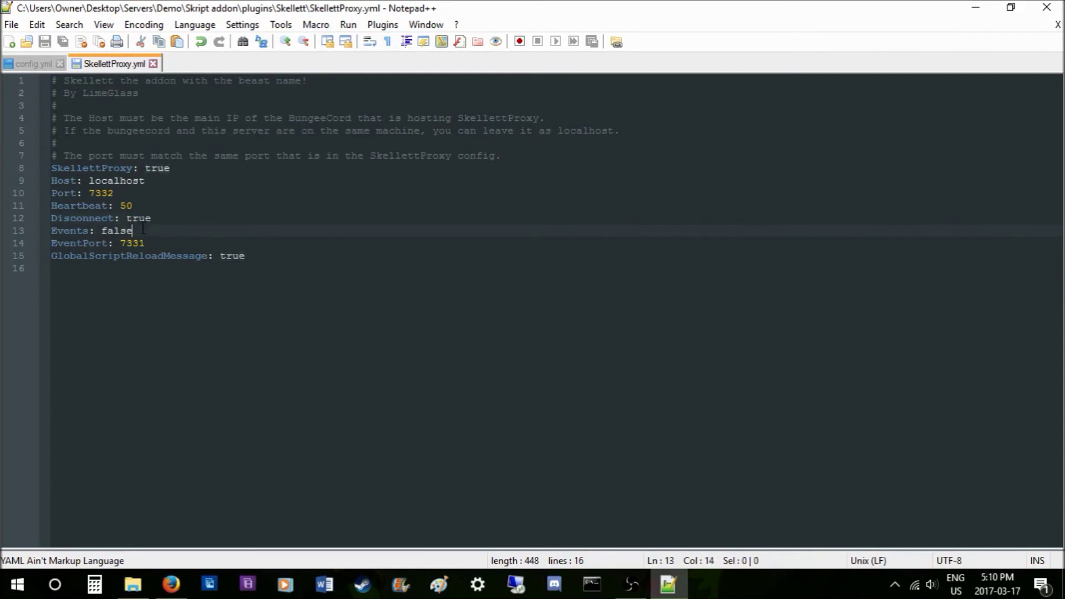
{"action": "left_click_drag", "start_coordinate": [288, 255], "coordinate": [51, 118]}
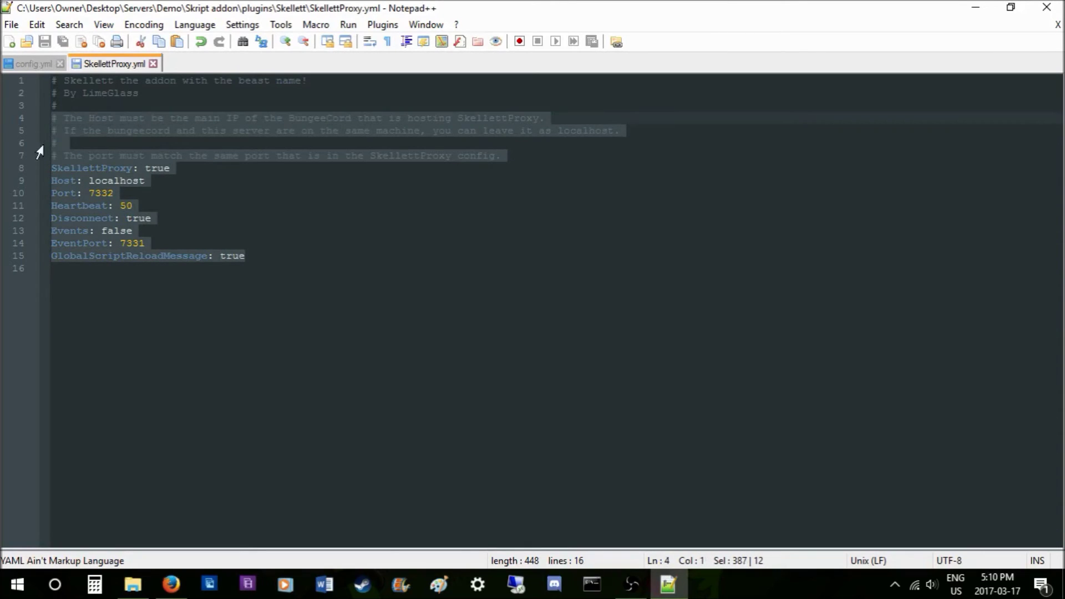
{"action": "left_click", "coordinate": [127, 196]}
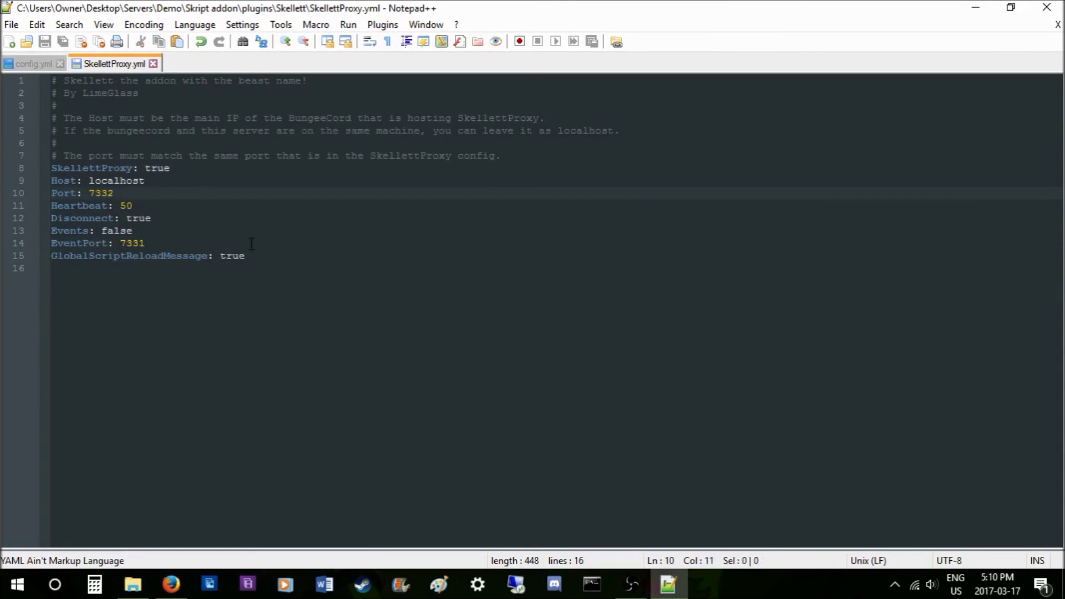
{"action": "left_click", "coordinate": [155, 230]}
{"action": "left_click", "coordinate": [184, 254]}
{"action": "left_click_drag", "start_coordinate": [273, 266], "coordinate": [89, 205]}
{"action": "left_click", "coordinate": [205, 233]}
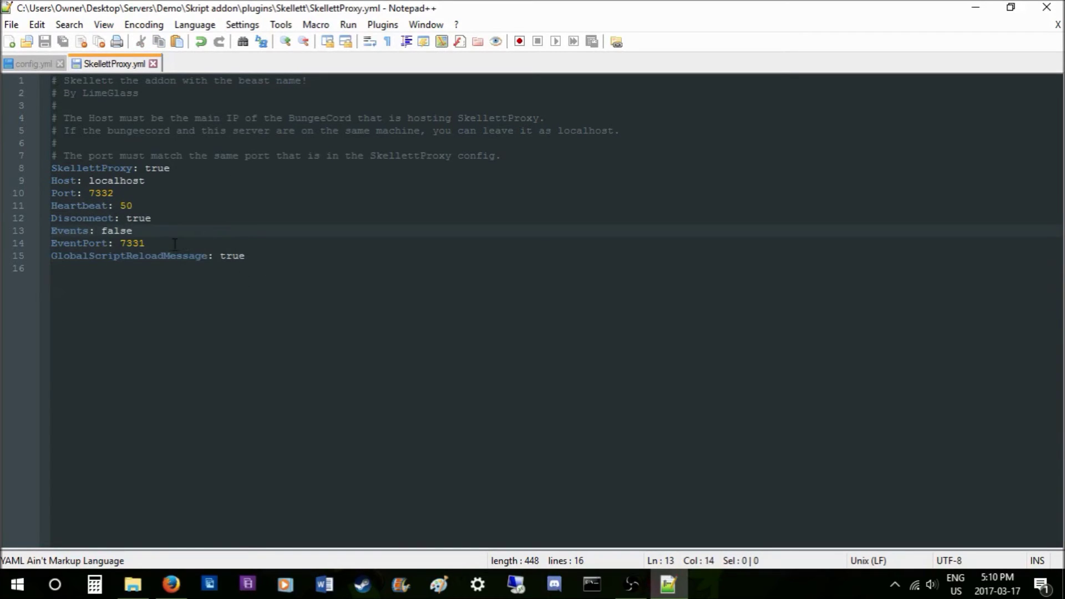
{"action": "left_click", "coordinate": [174, 254]}
{"action": "left_click", "coordinate": [174, 242]}
{"action": "left_click", "coordinate": [148, 229]}
{"action": "left_click", "coordinate": [152, 206]}
{"action": "left_click", "coordinate": [148, 229]}
{"action": "double_click", "coordinate": [118, 232]}
{"action": "type", "text": "true"}
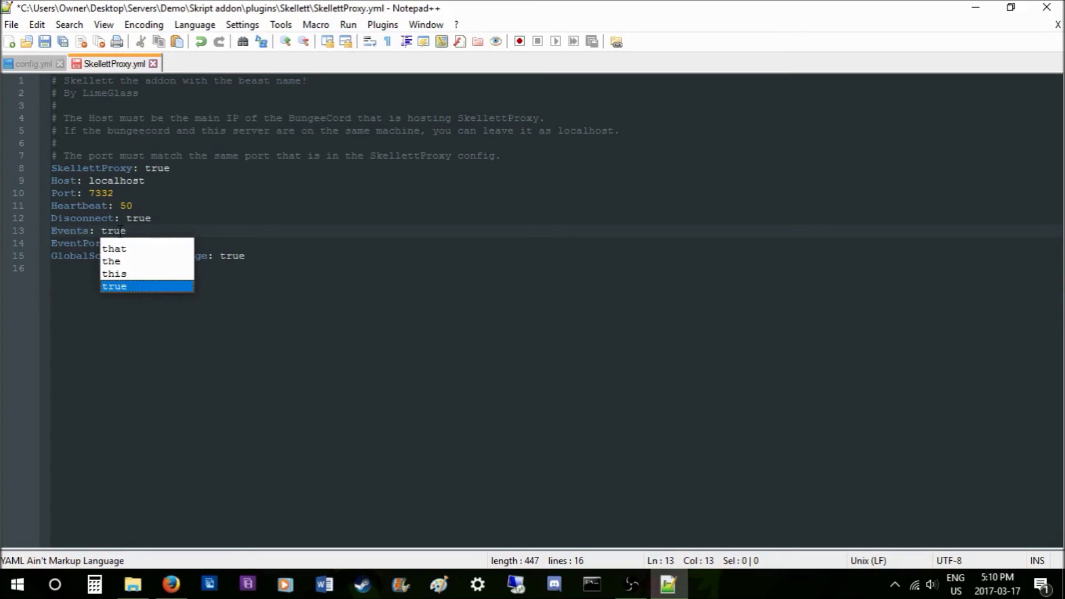
{"action": "left_click", "coordinate": [138, 206]}
{"action": "left_click", "coordinate": [162, 220]}
{"action": "key", "text": "ctrl+s"}
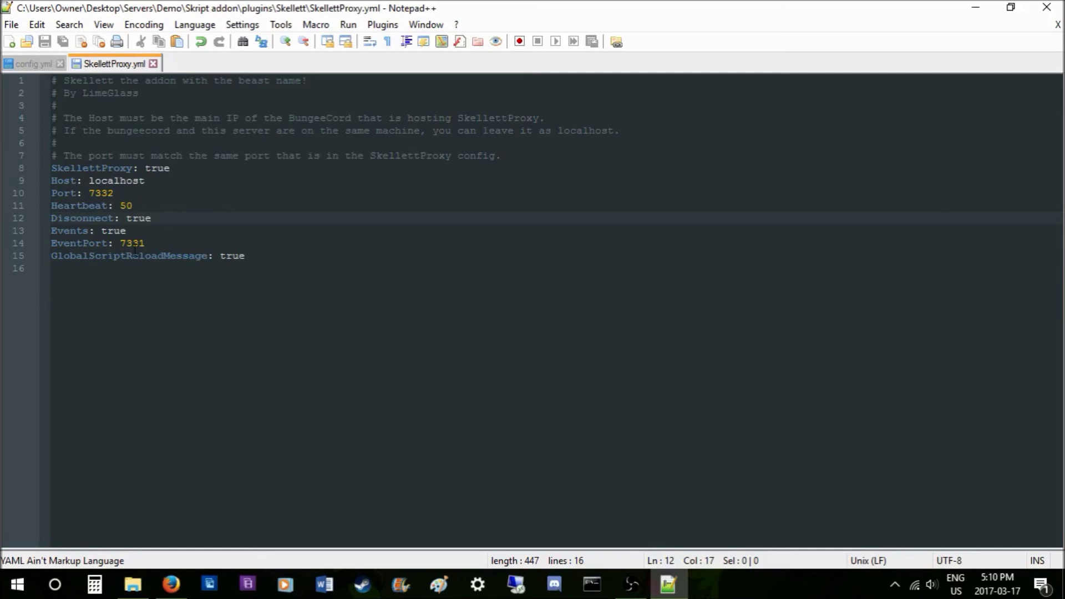
{"action": "double_click", "coordinate": [114, 231]}
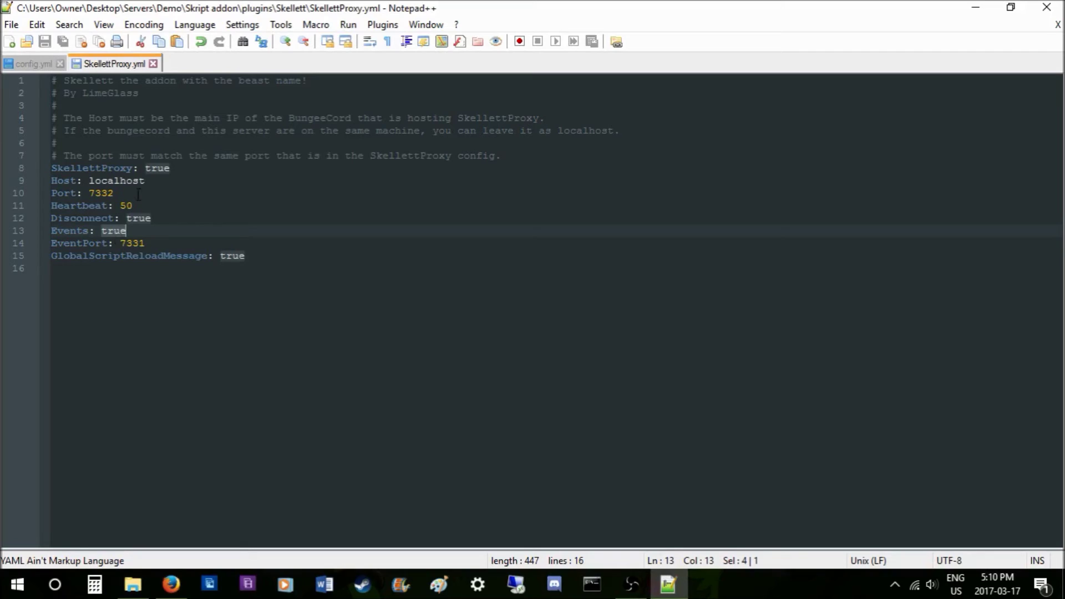
{"action": "key", "text": "Right"}
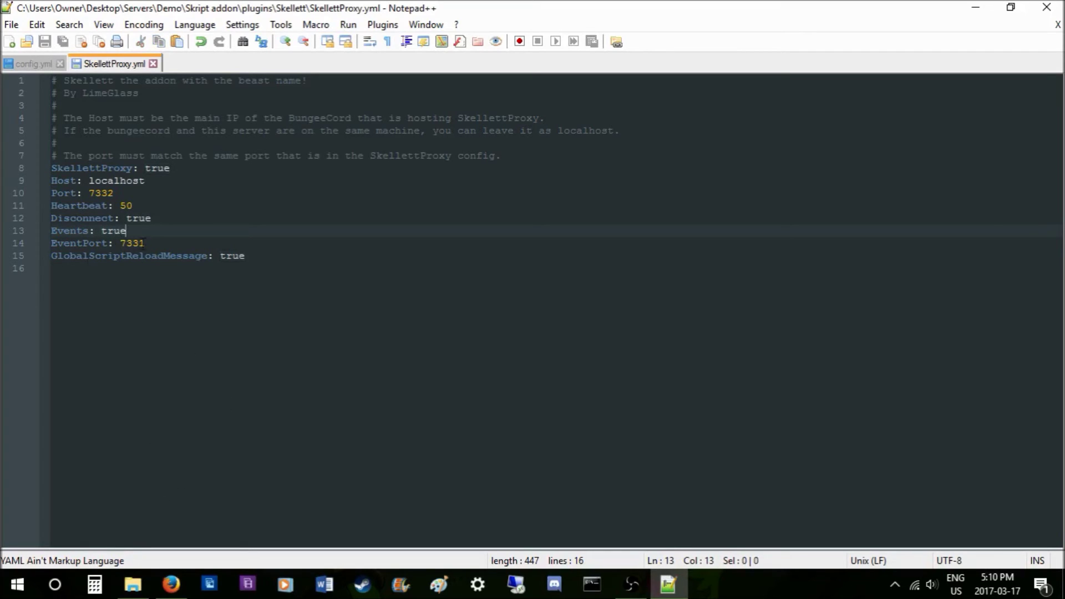
{"action": "left_click", "coordinate": [192, 243]}
{"action": "double_click", "coordinate": [115, 230]}
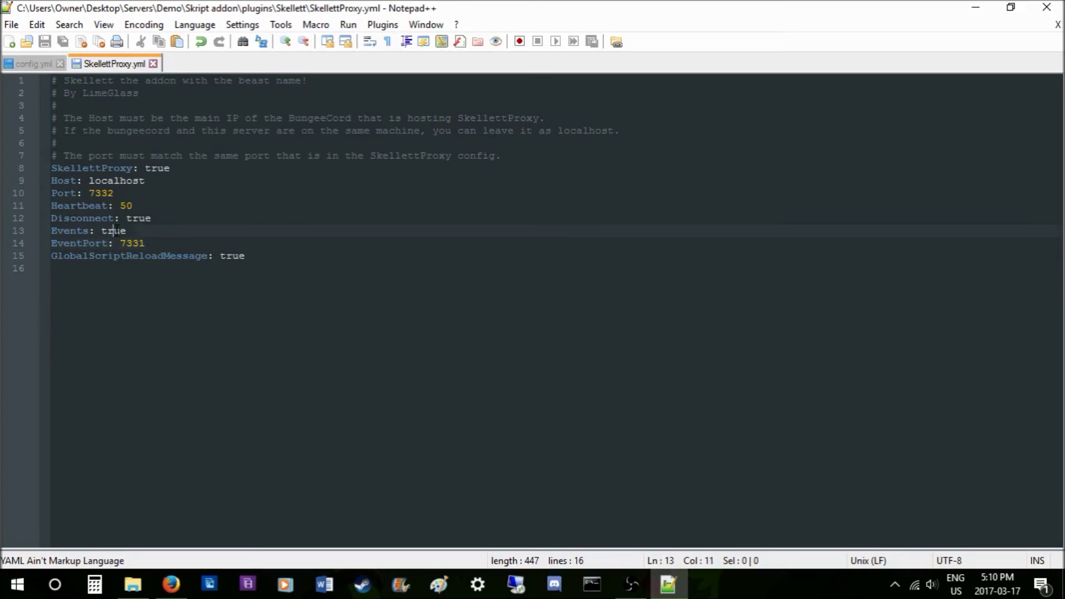
{"action": "left_click", "coordinate": [145, 244]}
{"action": "key", "text": "ctrl+Left"}
{"action": "left_click_drag", "start_coordinate": [143, 243], "coordinate": [120, 243]}
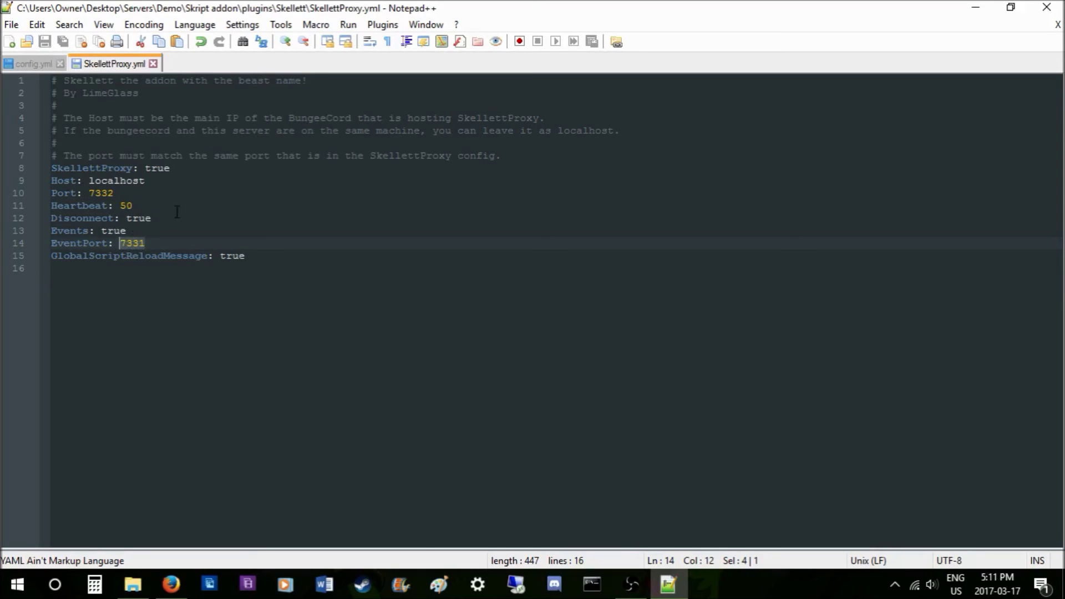
{"action": "left_click", "coordinate": [134, 244]}
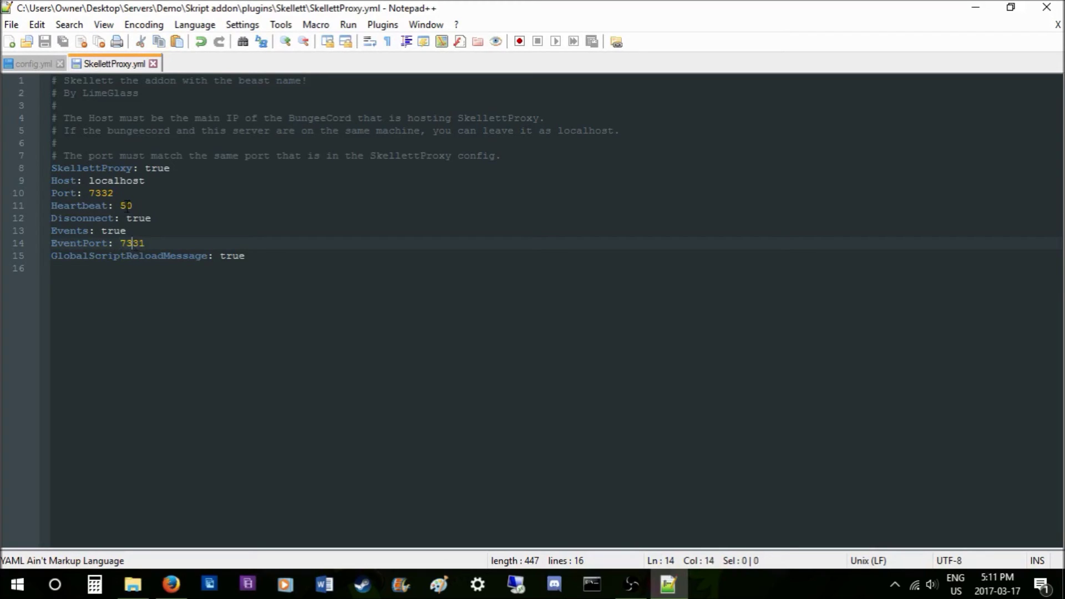
{"action": "double_click", "coordinate": [99, 193]}
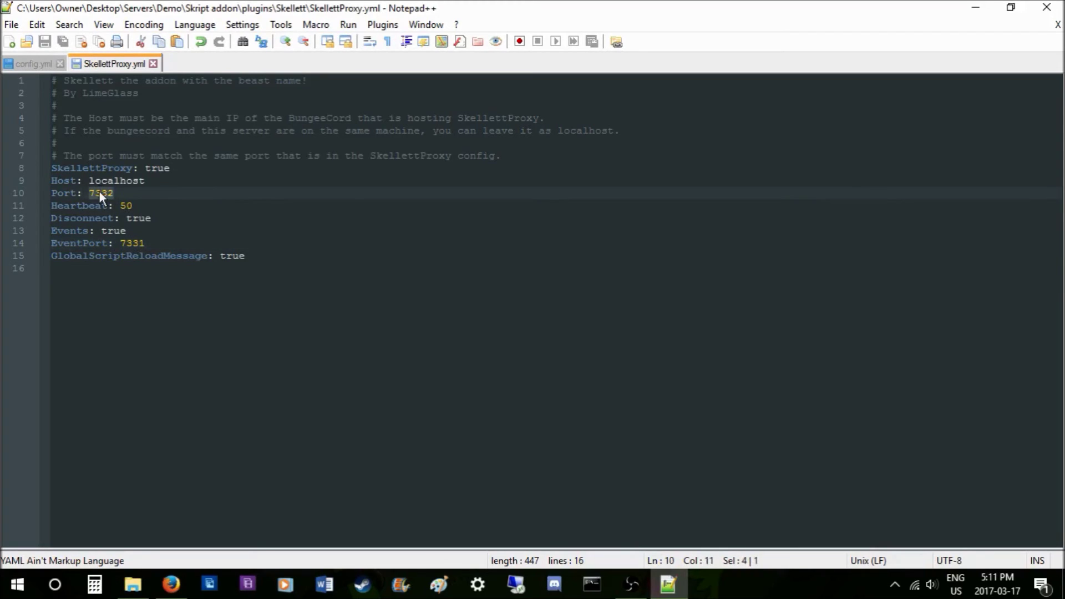
{"action": "double_click", "coordinate": [136, 245]}
{"action": "double_click", "coordinate": [105, 195]}
{"action": "double_click", "coordinate": [139, 243]}
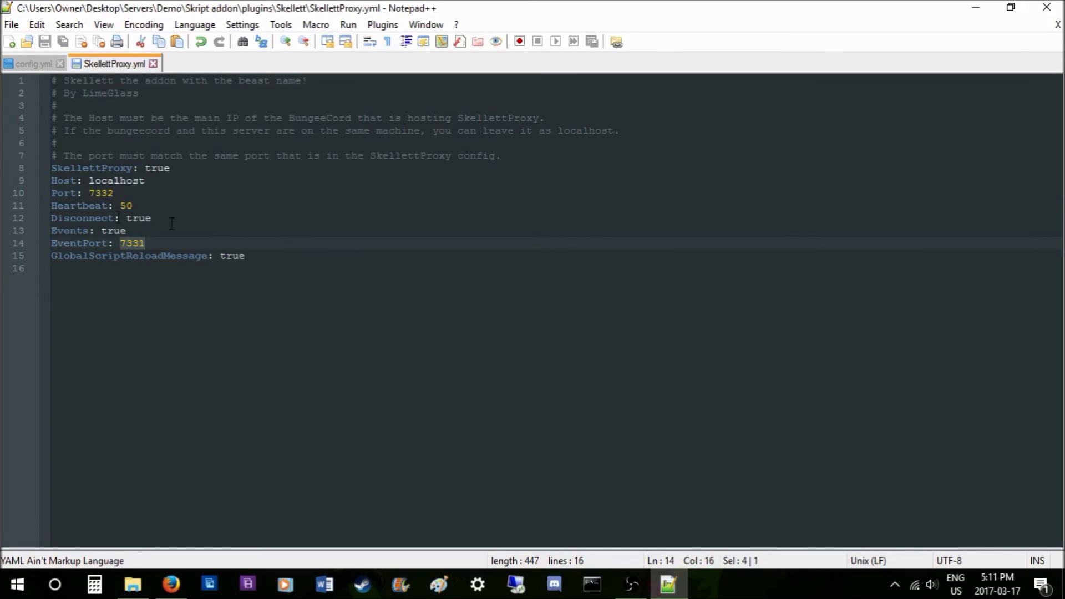
{"action": "left_click", "coordinate": [151, 245]}
{"action": "left_click_drag", "start_coordinate": [145, 243], "coordinate": [120, 243]}
{"action": "left_click", "coordinate": [138, 245]}
{"action": "left_click_drag", "start_coordinate": [145, 244], "coordinate": [120, 245]}
{"action": "left_click", "coordinate": [253, 256]}
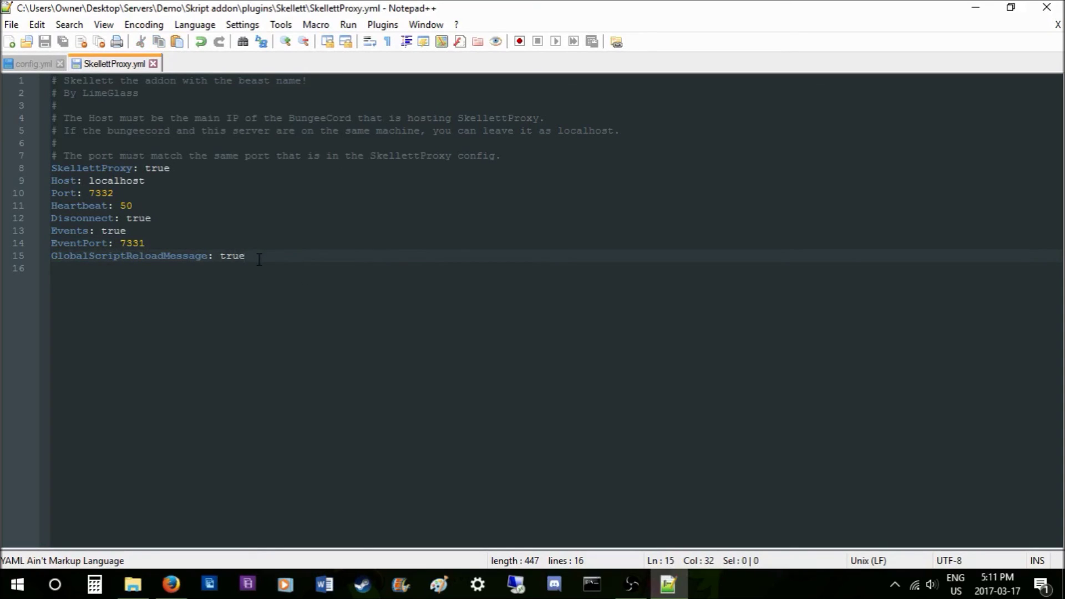
{"action": "left_click_drag", "start_coordinate": [261, 258], "coordinate": [41, 258]}
{"action": "key", "text": "End"}
{"action": "left_click", "coordinate": [133, 583]}
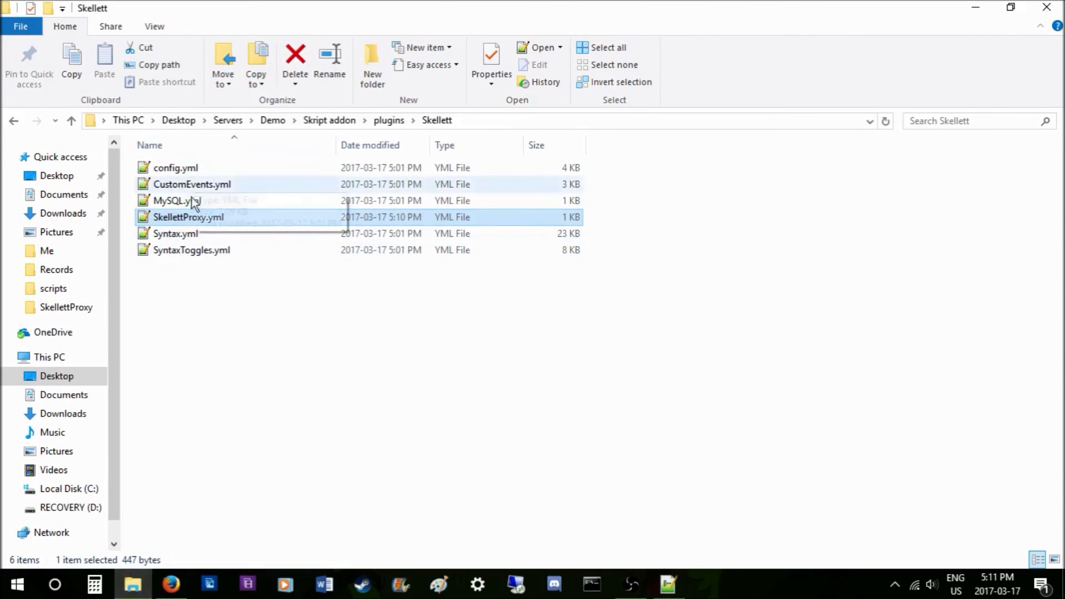
Start the BungeeCord server with Run.bat in the Skript addon Bungee folder
{"action": "left_click", "coordinate": [274, 120]}
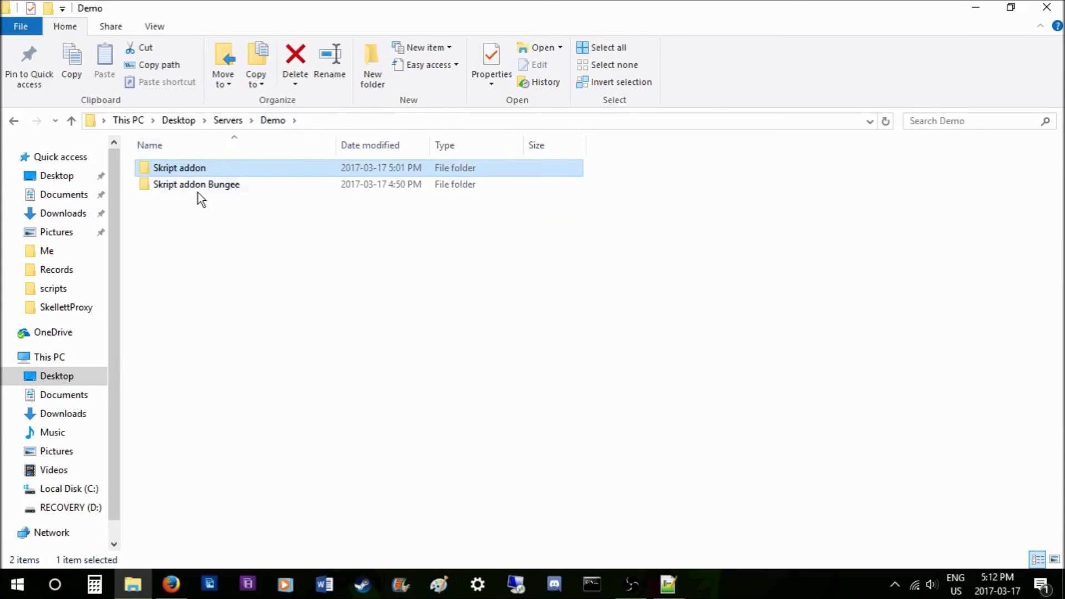
{"action": "double_click", "coordinate": [209, 184]}
{"action": "double_click", "coordinate": [169, 300]}
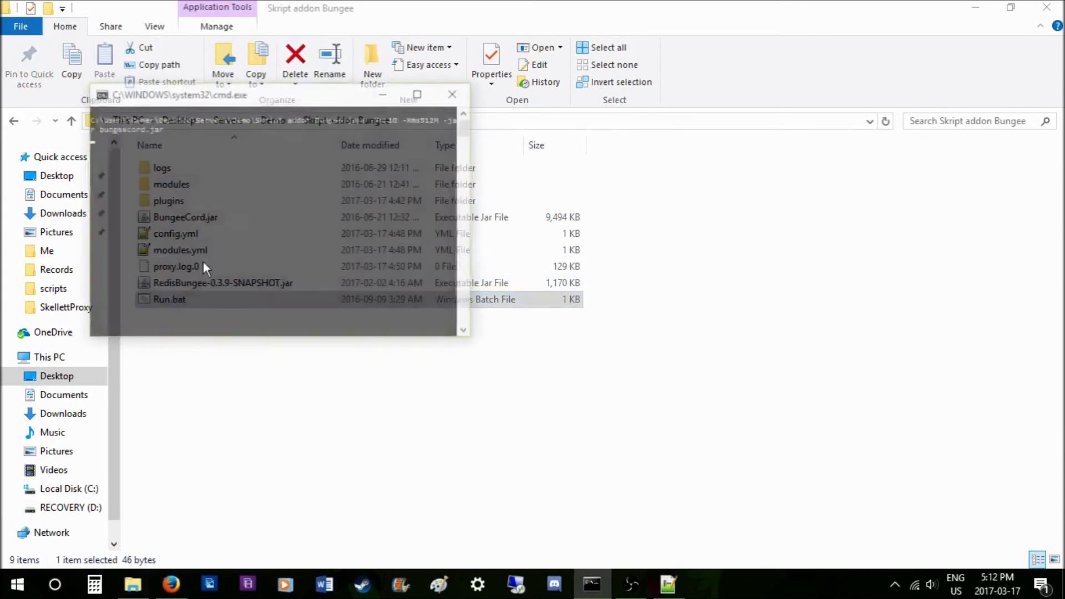
Start the spigot server with Run.bat in the Skript addon folder, uncovering the BungeeCord console
{"action": "left_click", "coordinate": [452, 91]}
{"action": "left_click", "coordinate": [265, 124]}
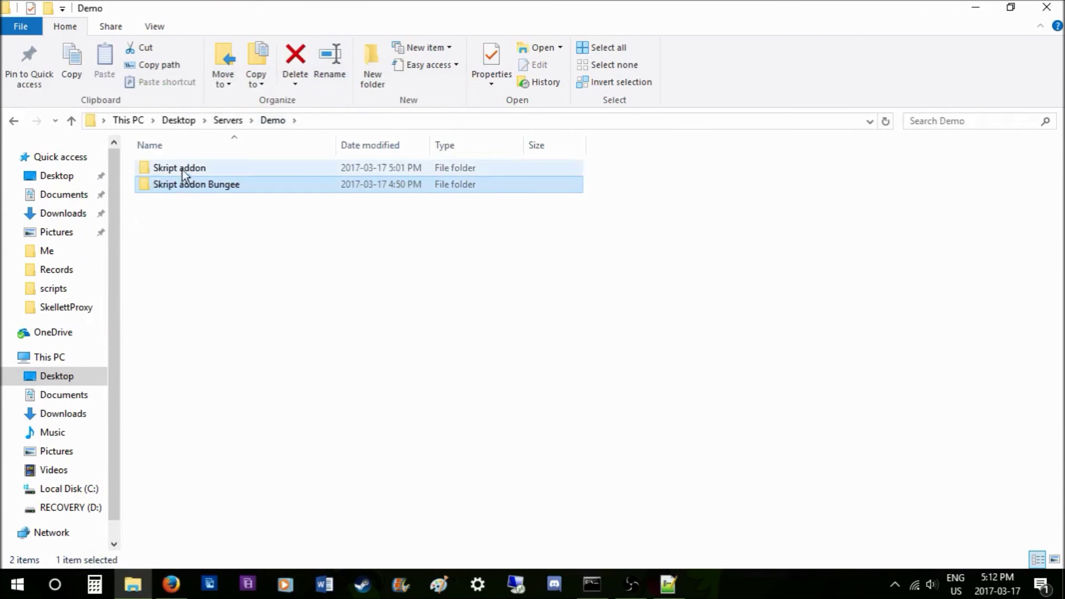
{"action": "double_click", "coordinate": [184, 169]}
{"action": "left_click", "coordinate": [167, 398]}
{"action": "double_click", "coordinate": [166, 398]}
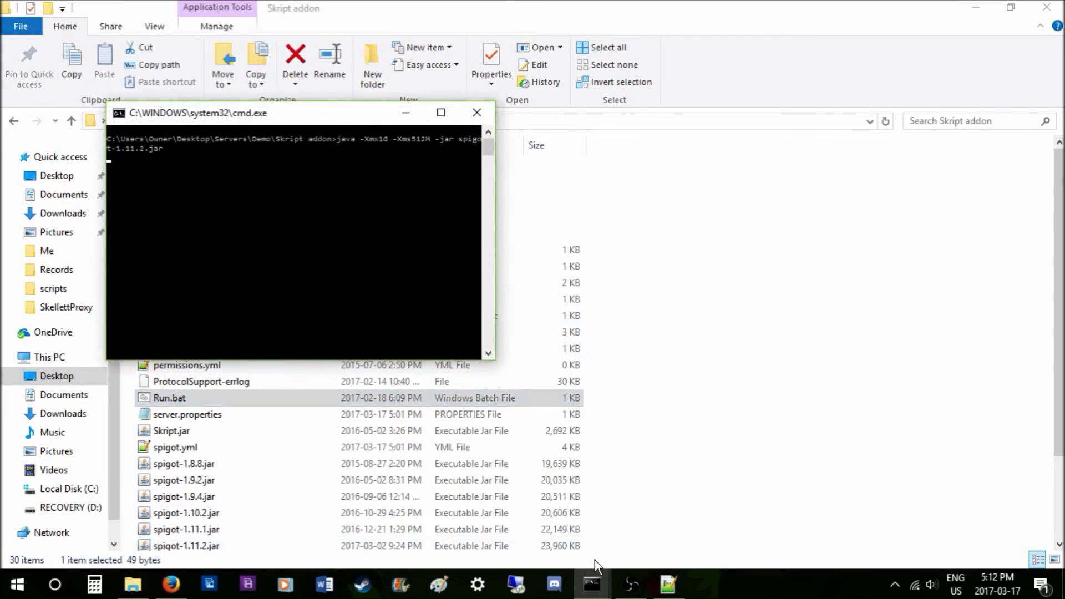
{"action": "mouse_move", "coordinate": [592, 584]}
{"action": "left_click", "coordinate": [633, 551]}
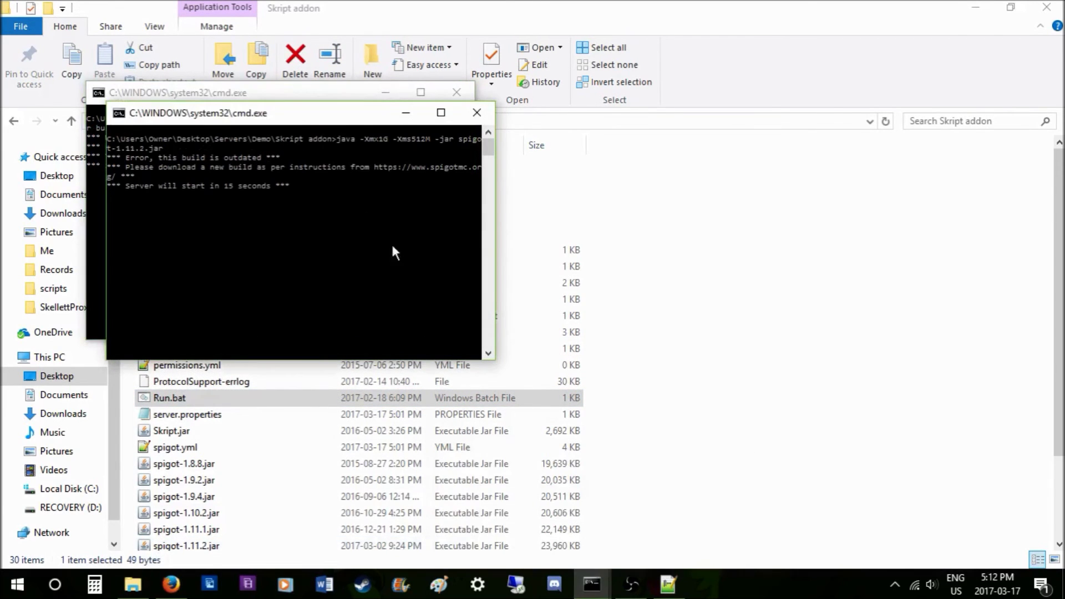
{"action": "left_click_drag", "start_coordinate": [307, 121], "coordinate": [685, 103]}
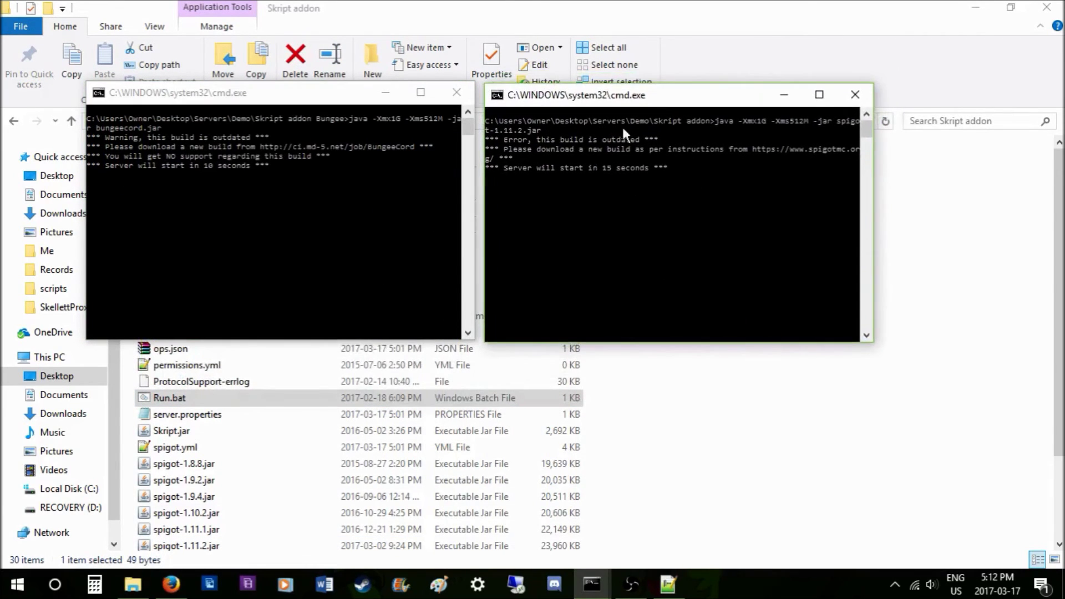
Open the spigot server's plugins > Skript > scripts folder
{"action": "left_click", "coordinate": [133, 585]}
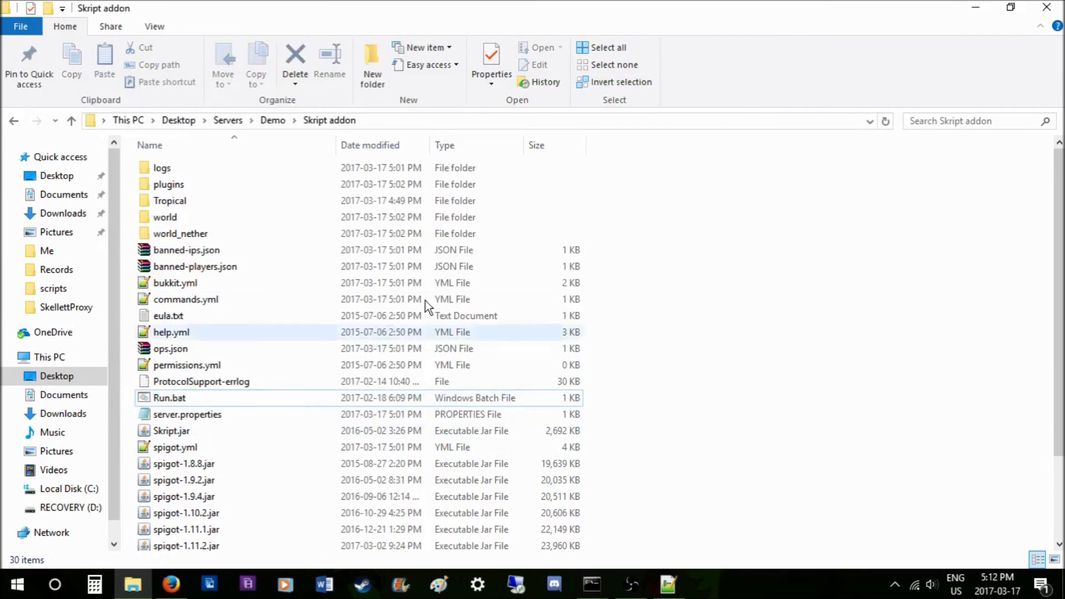
{"action": "double_click", "coordinate": [179, 181]}
{"action": "double_click", "coordinate": [171, 233]}
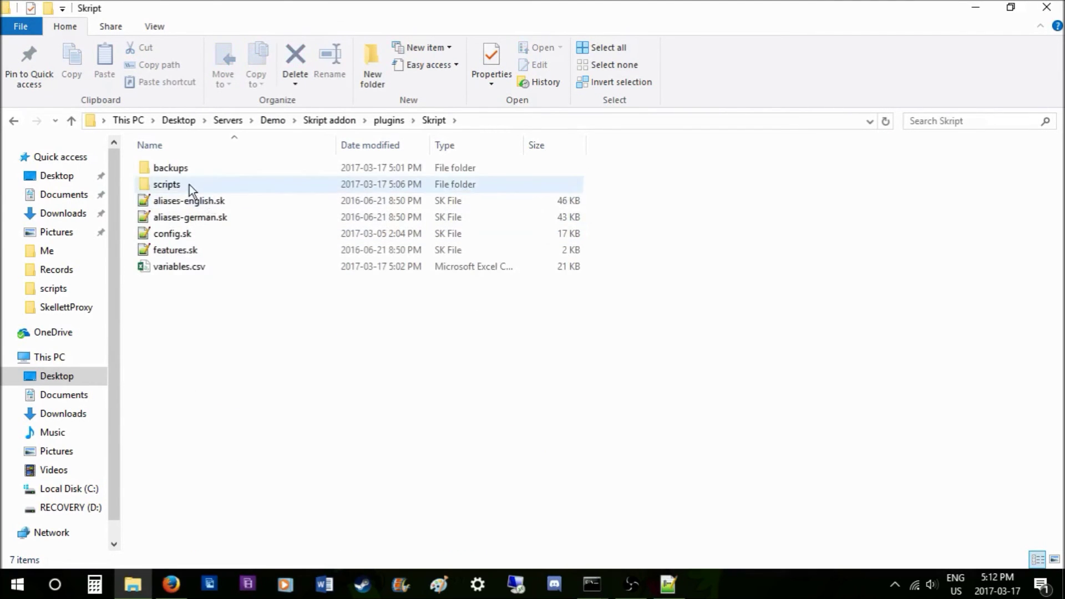
{"action": "double_click", "coordinate": [189, 184]}
Arrange the BungeeCord and spigot consoles on the right while spigot starts and connects
{"action": "mouse_move", "coordinate": [592, 584]}
{"action": "left_click", "coordinate": [524, 513]}
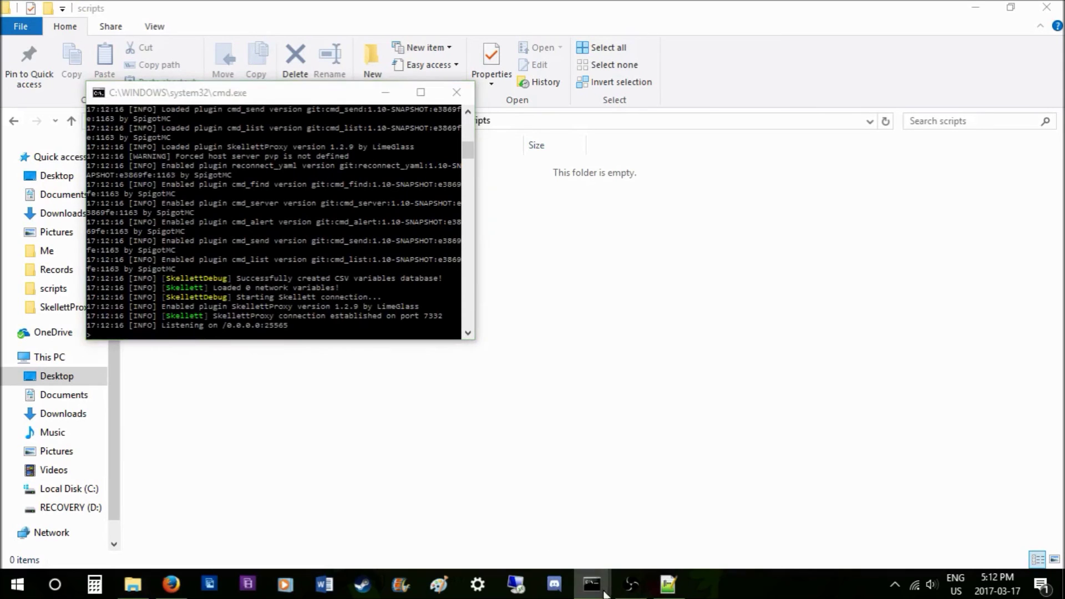
{"action": "left_click", "coordinate": [670, 520]}
{"action": "left_click_drag", "start_coordinate": [269, 104], "coordinate": [766, 167]}
{"action": "left_click_drag", "start_coordinate": [630, 100], "coordinate": [590, 39]}
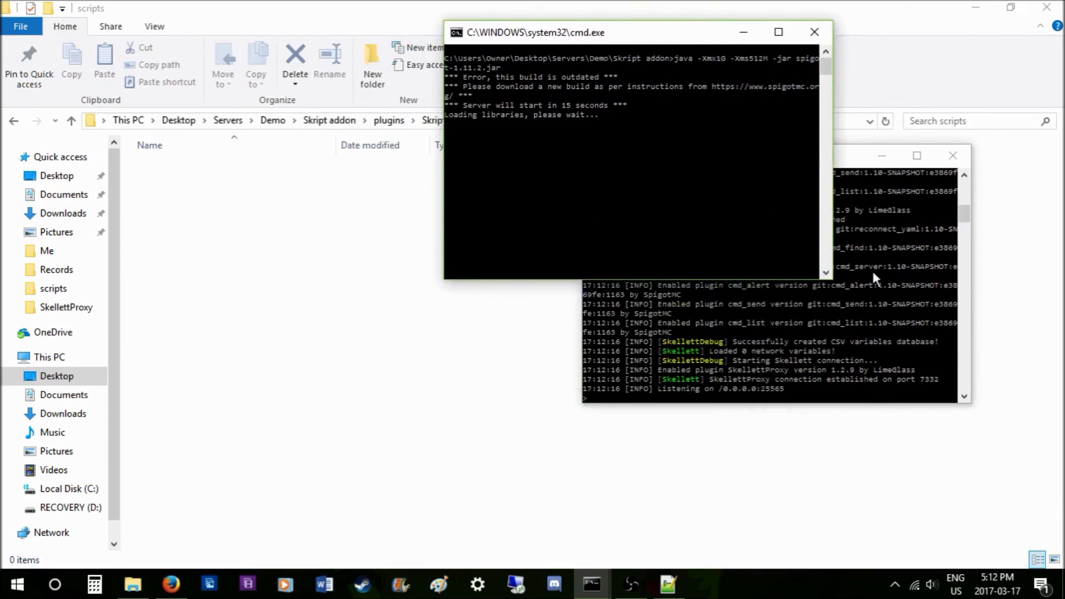
{"action": "left_click_drag", "start_coordinate": [816, 155], "coordinate": [731, 302]}
{"action": "left_click_drag", "start_coordinate": [624, 34], "coordinate": [731, 17]}
{"action": "left_click", "coordinate": [658, 313]}
{"action": "left_click_drag", "start_coordinate": [658, 315], "coordinate": [712, 290]}
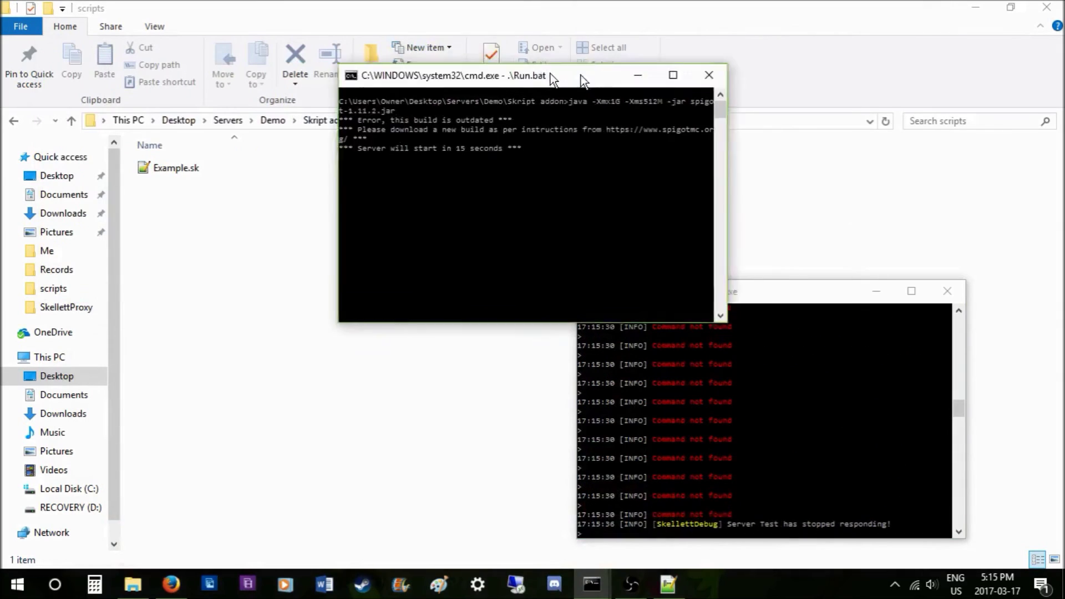
{"action": "left_click_drag", "start_coordinate": [581, 75], "coordinate": [791, 16]}
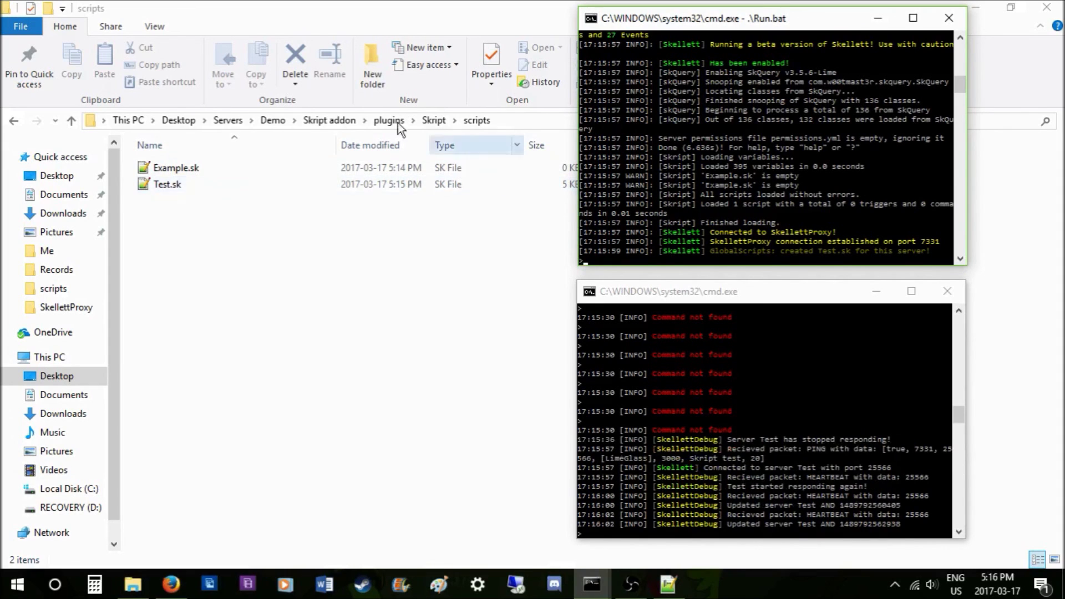
{"action": "left_click", "coordinate": [208, 168]}
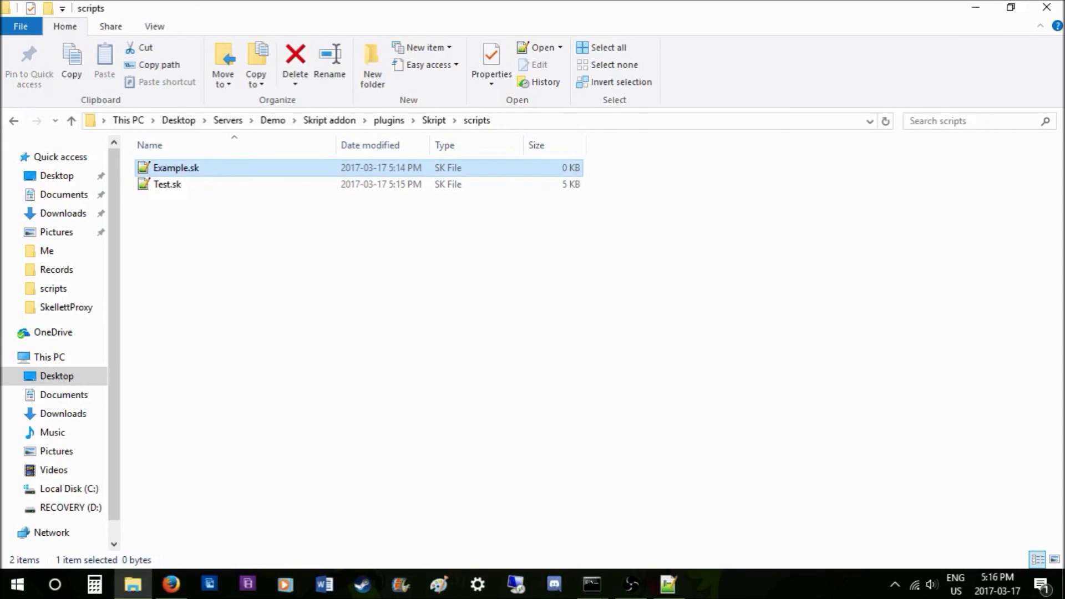
{"action": "left_click", "coordinate": [588, 588]}
{"action": "left_click", "coordinate": [555, 519]}
{"action": "left_click", "coordinate": [589, 586]}
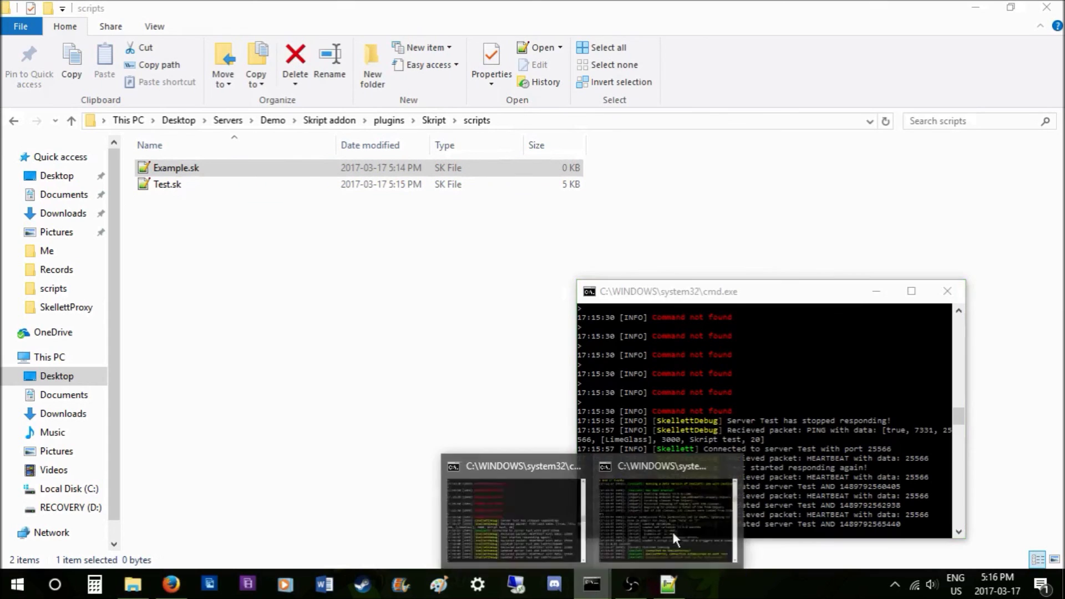
{"action": "left_click", "coordinate": [715, 517]}
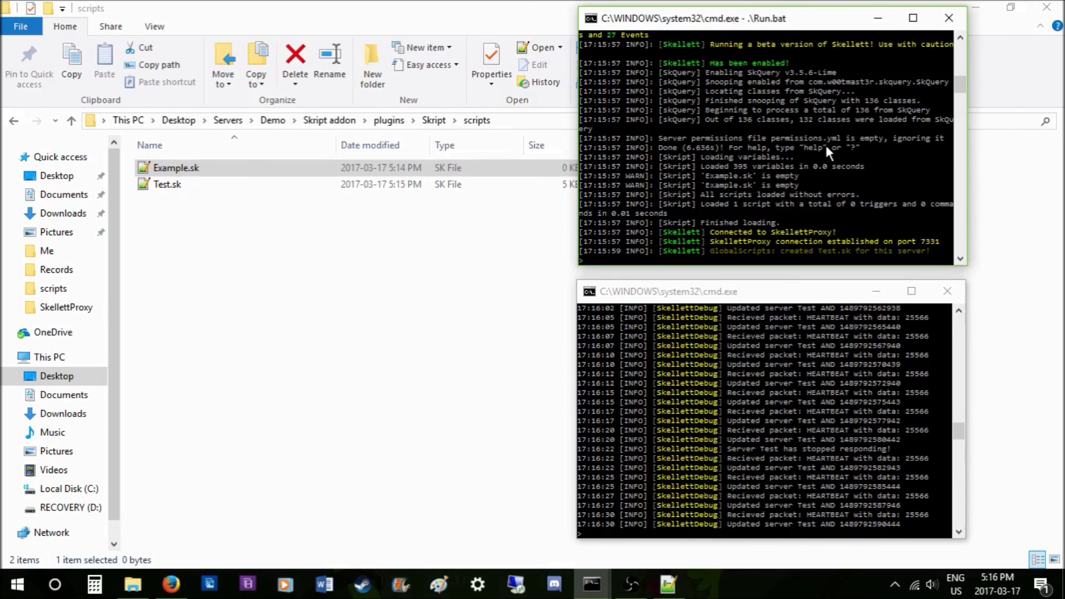
{"action": "left_click", "coordinate": [602, 590]}
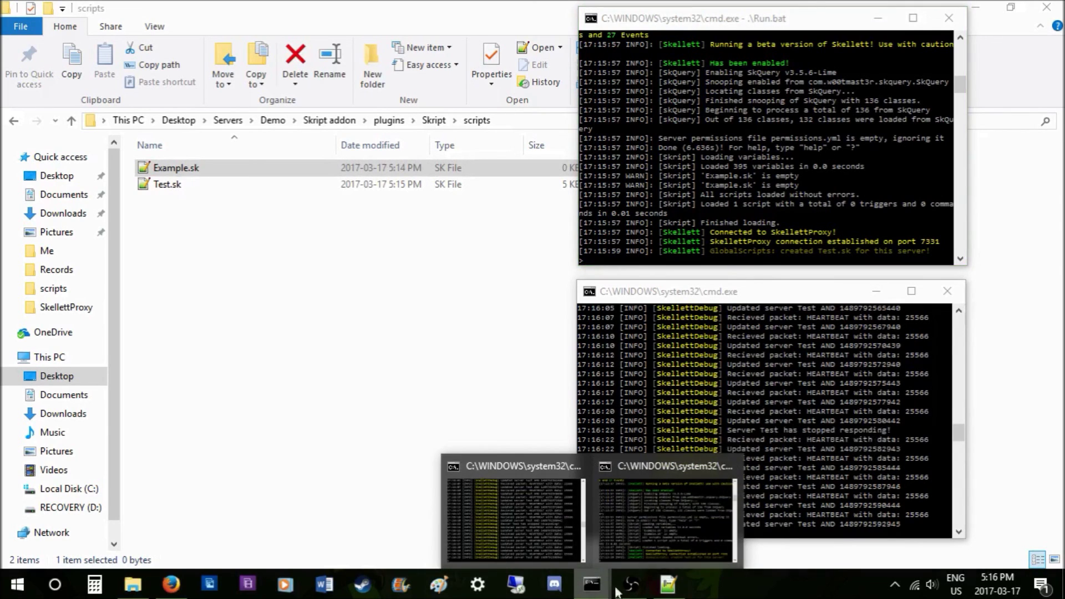